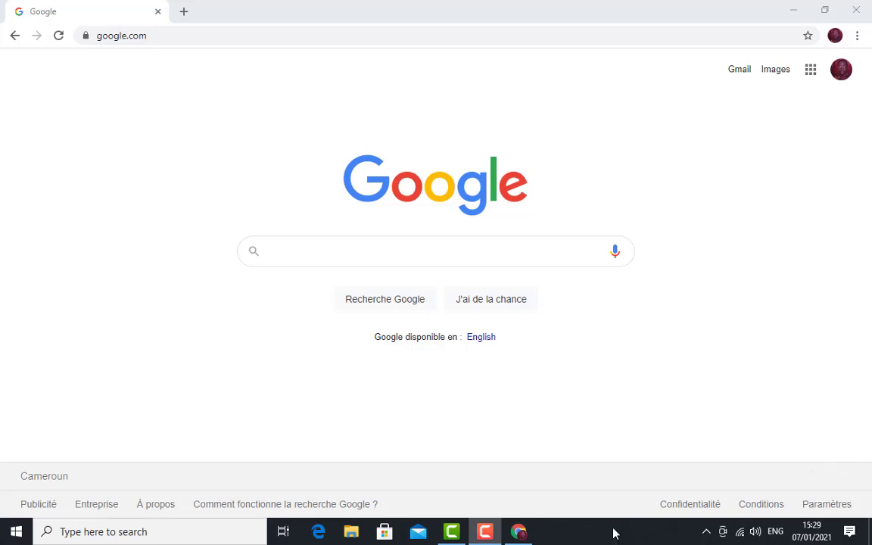
- Search Google for 'payeer' and open the PAYEER multidevises compte result
left_click(289, 252)
type("p")
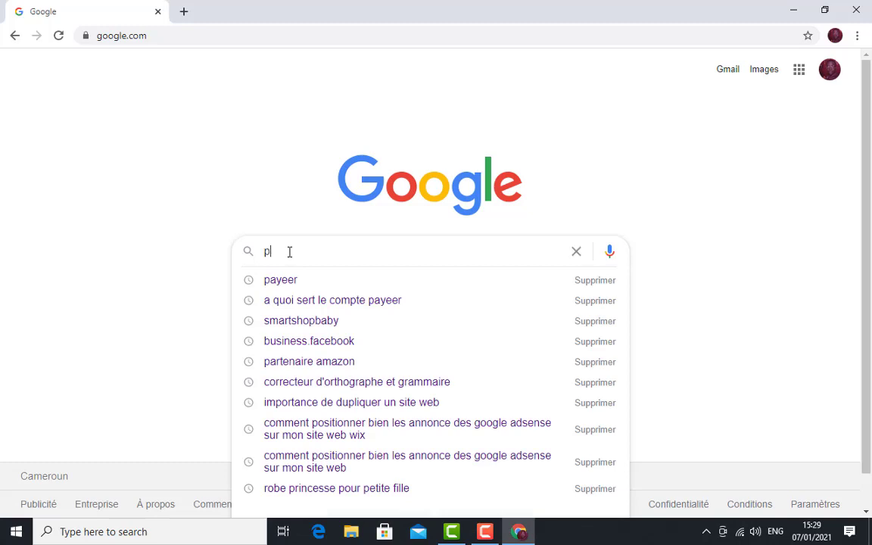
type("aye")
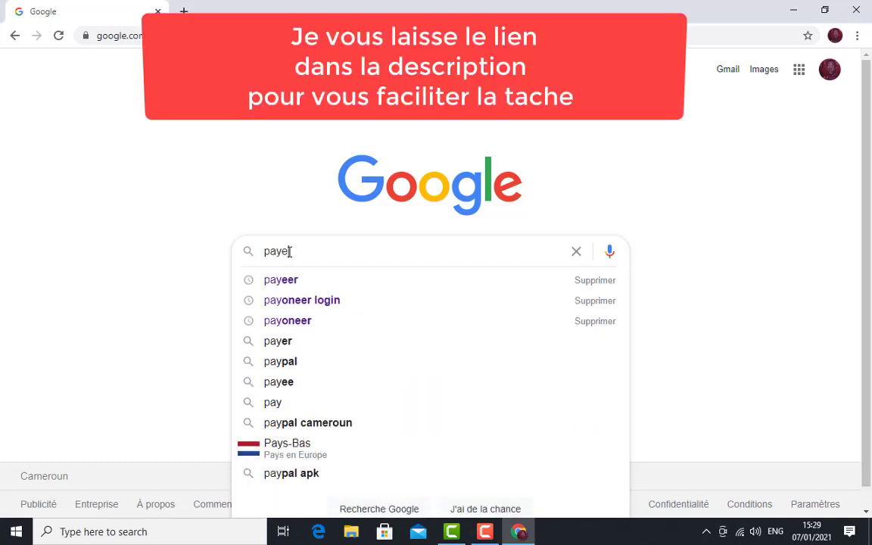
type("er")
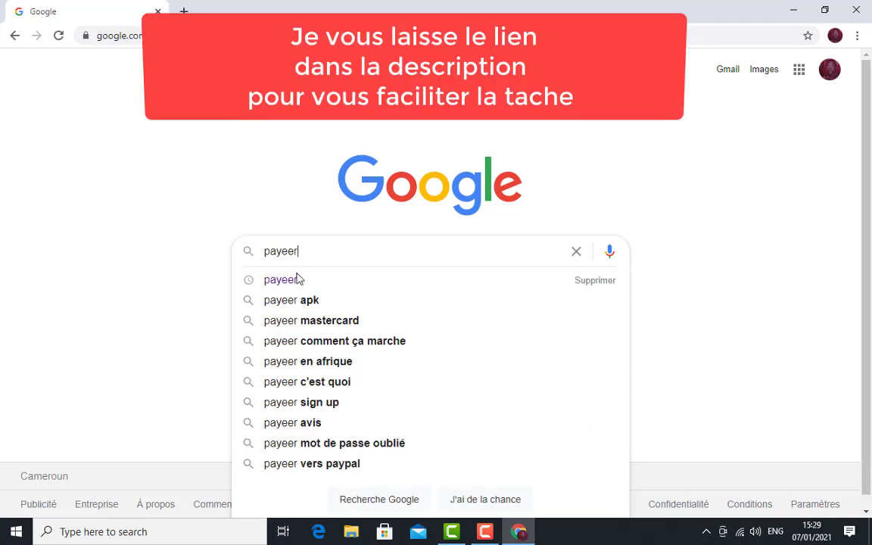
left_click(302, 280)
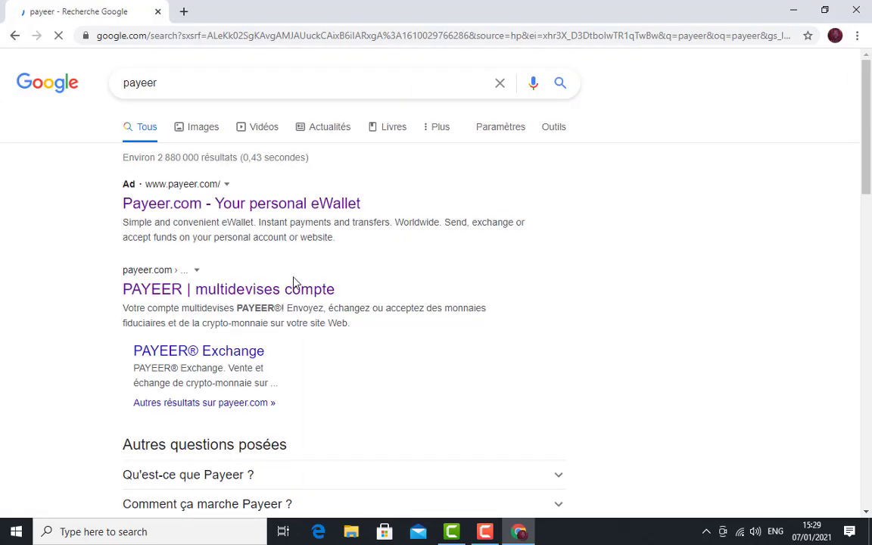
left_click(161, 210)
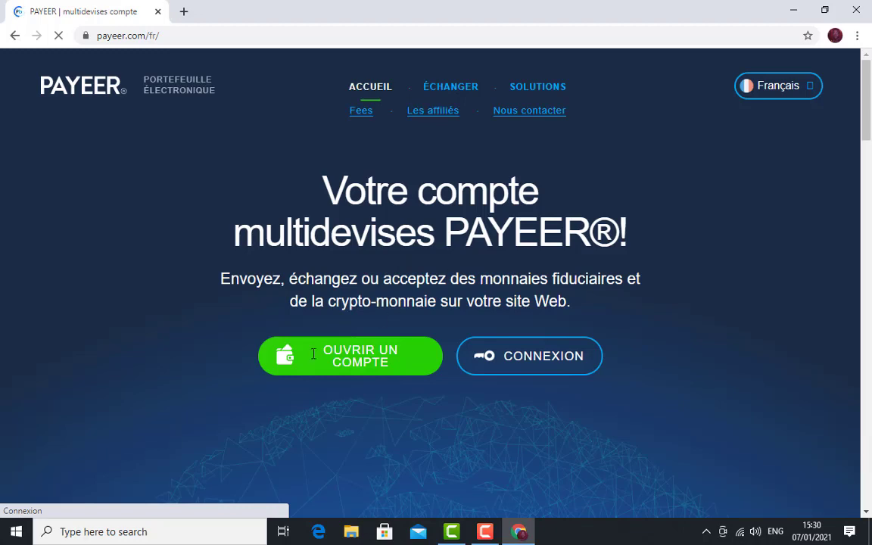
- Register a new account with the pasted e-mail address and enter the e-mailed confirmation code
left_click(351, 368)
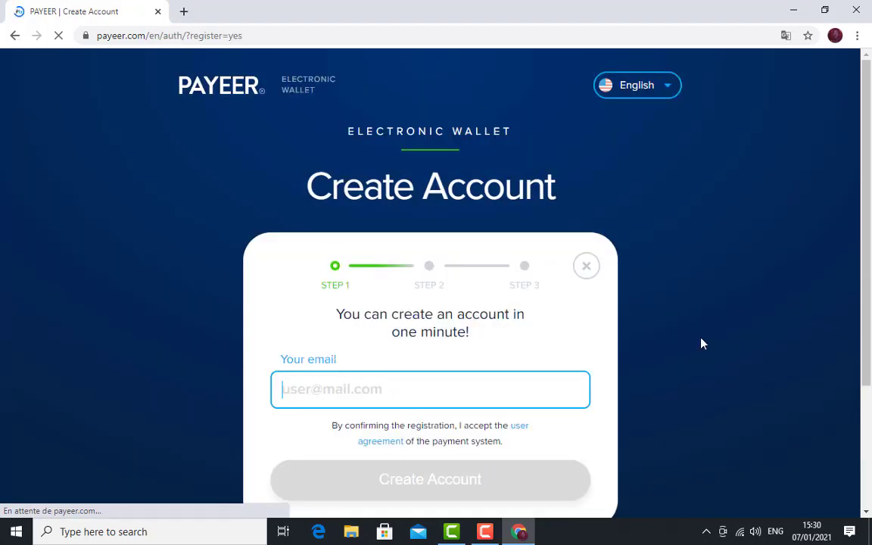
scroll(677, 337, "down", 3)
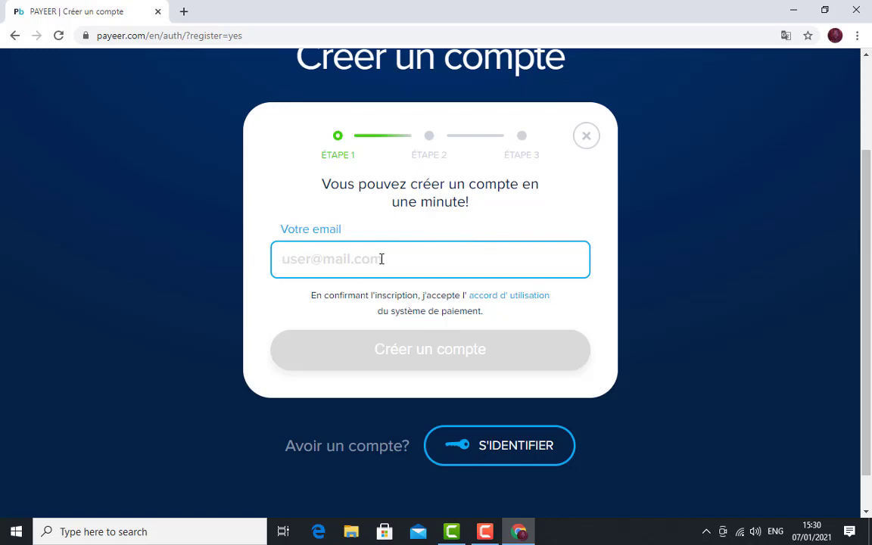
key("ctrl+v")
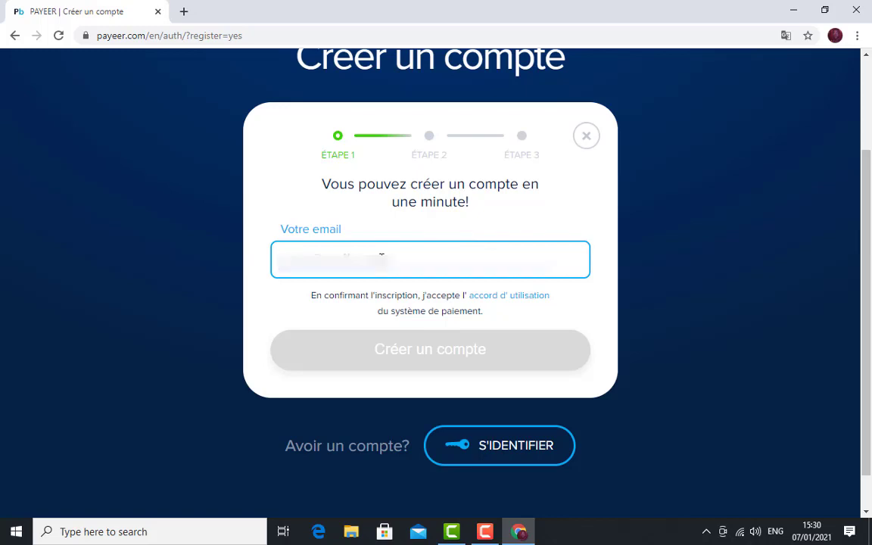
left_click(479, 349)
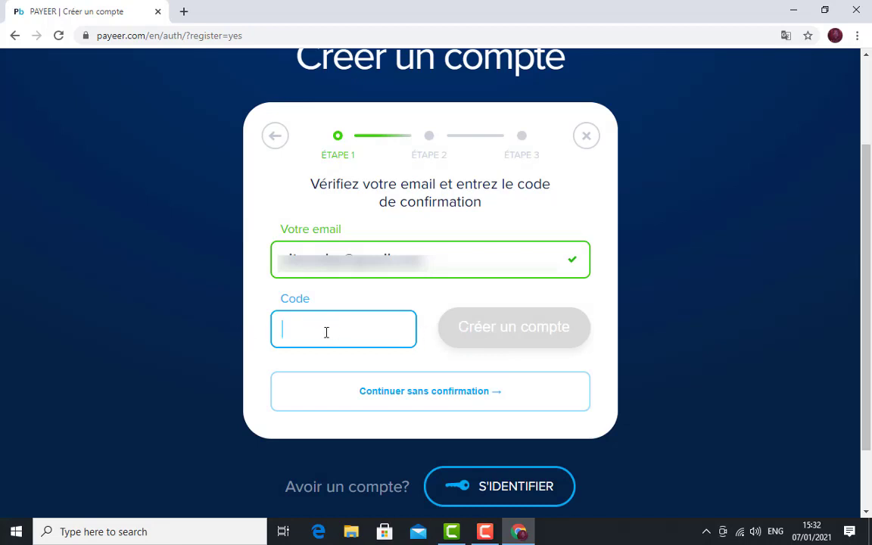
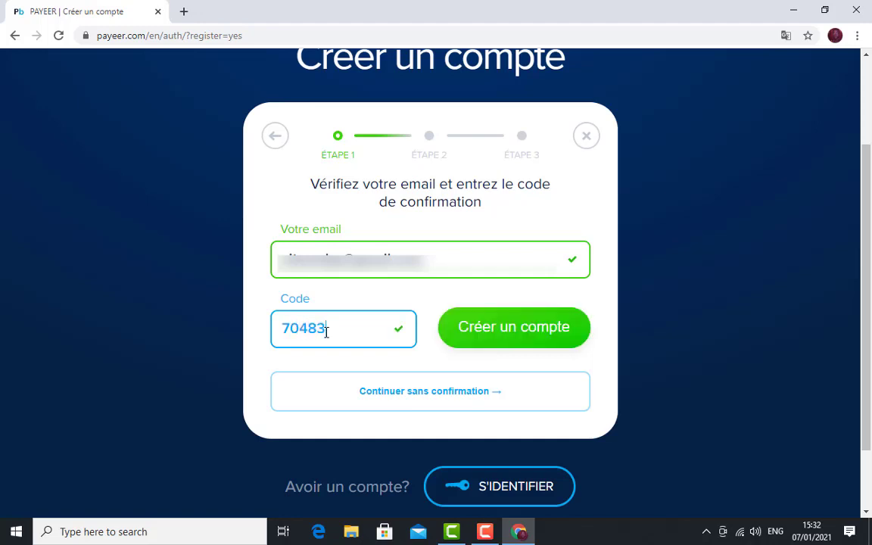
left_click(506, 320)
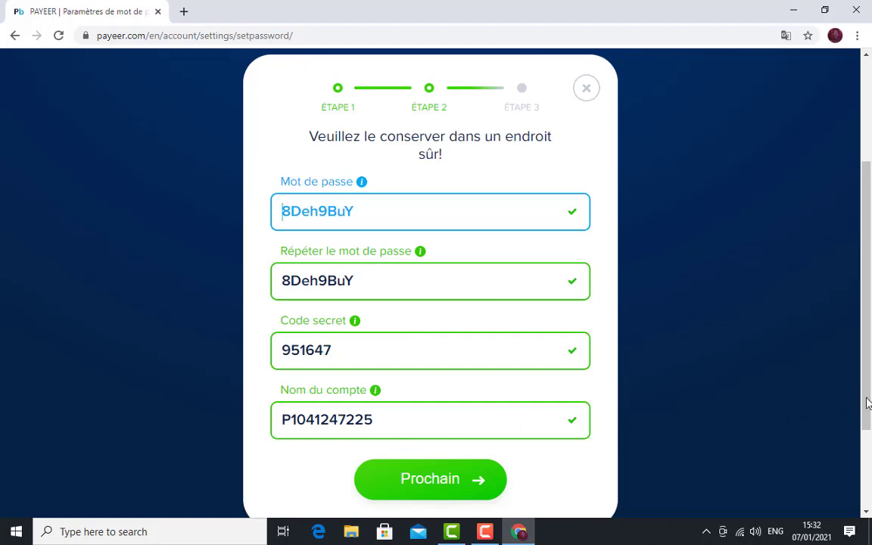
- Keep the generated password, secret code and account name, and continue with Prochain
left_click_drag(868, 402, 869, 377)
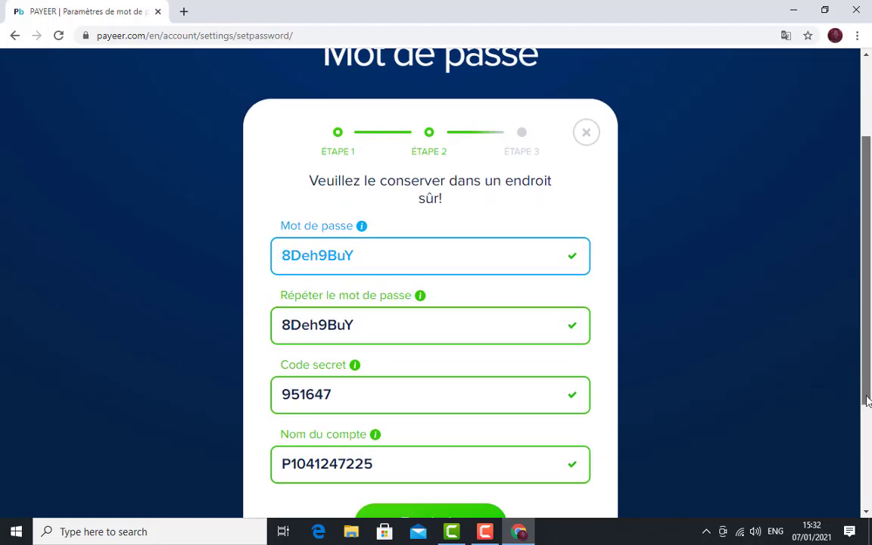
scroll(431, 435, "down", 1)
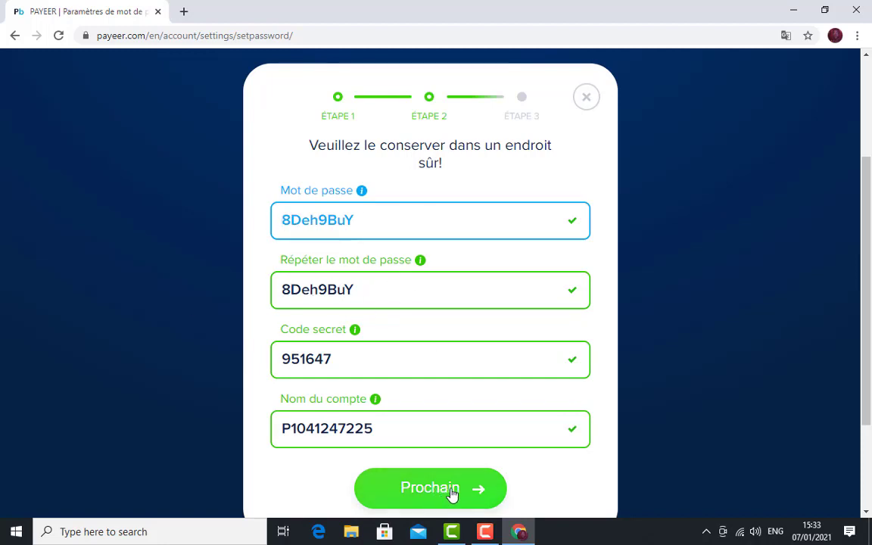
left_click(422, 491)
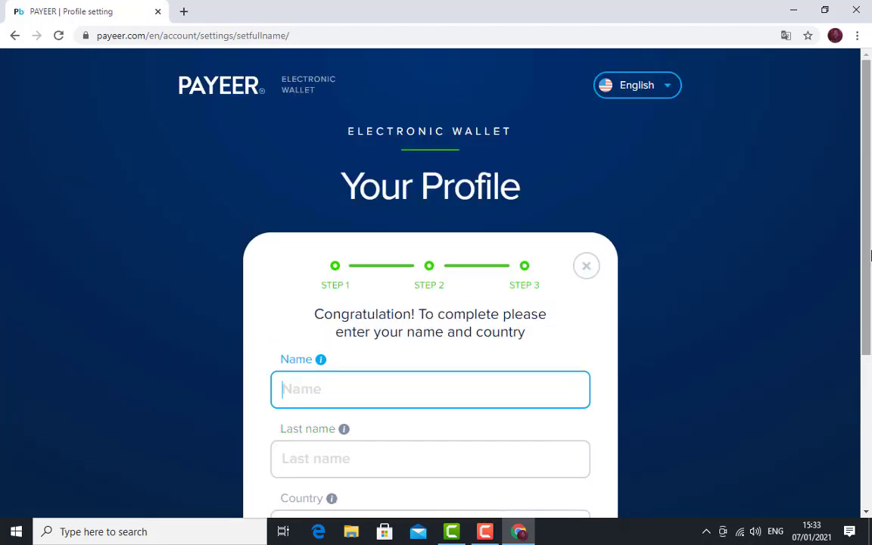
- Enter the first name and surname, keep Cameroun as country, and submit with Terminé
scroll(861, 279, "down", 2)
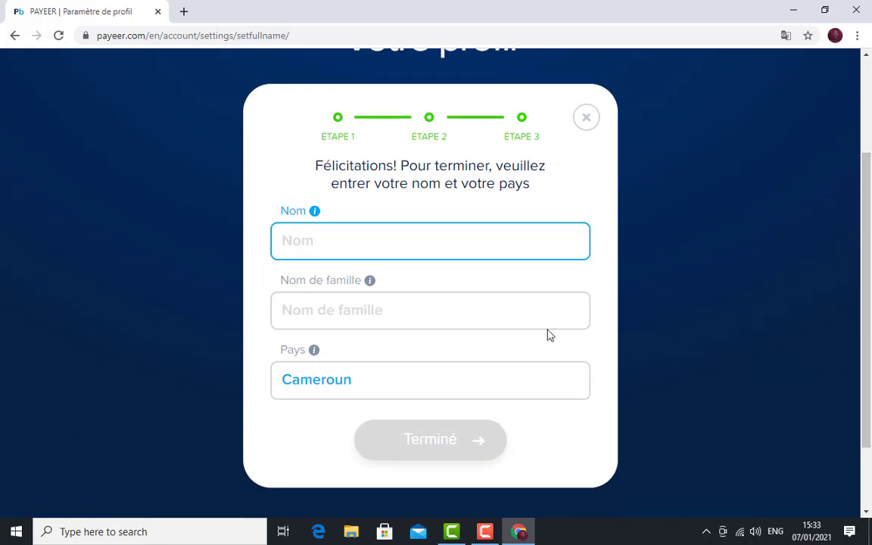
left_click(344, 241)
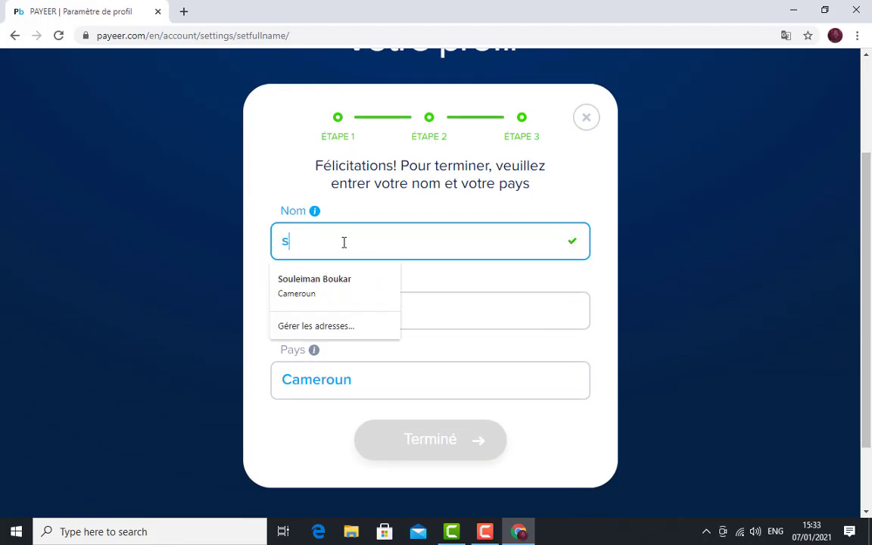
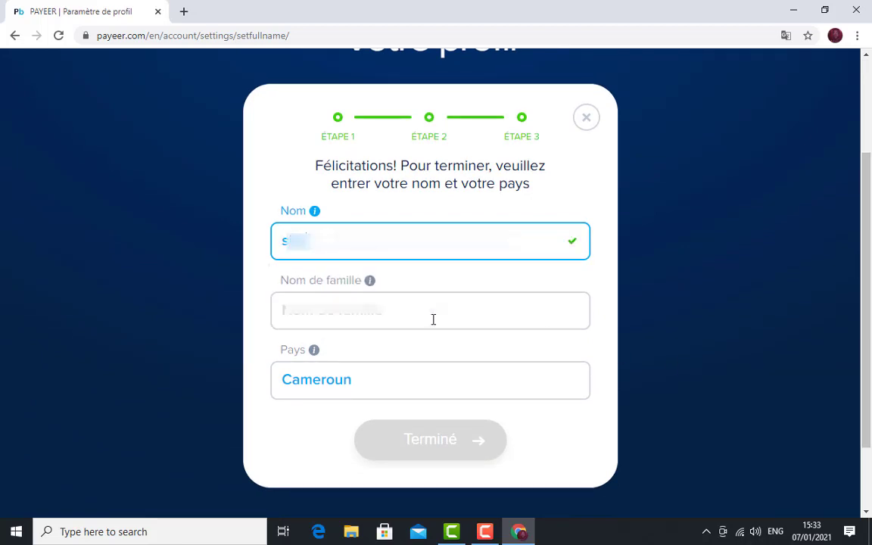
left_click(383, 315)
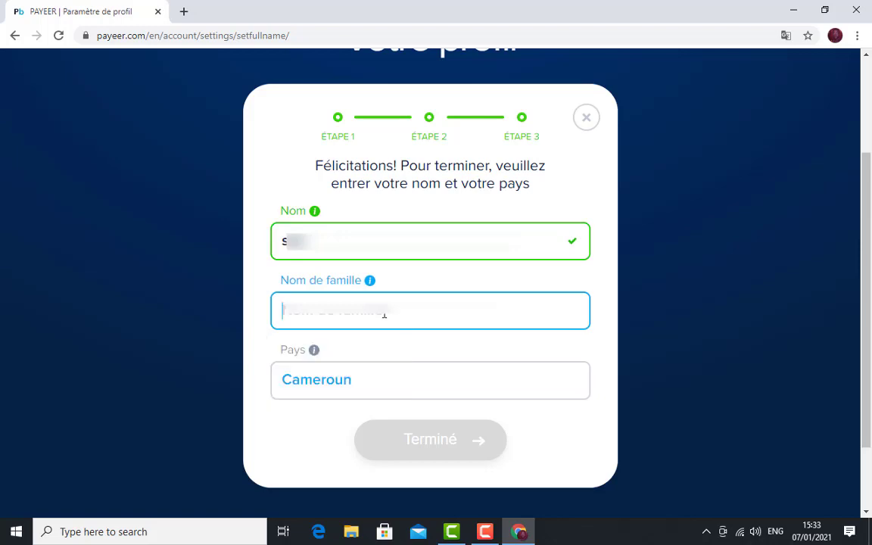
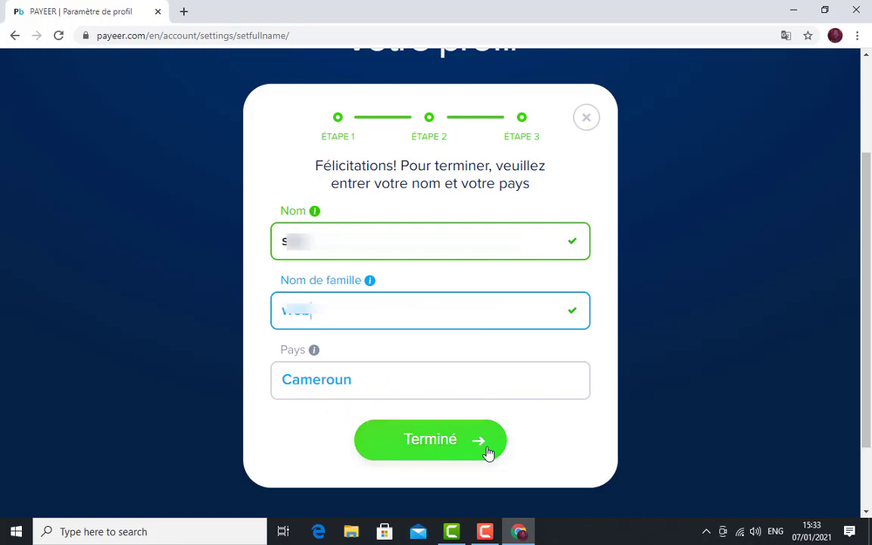
left_click(444, 445)
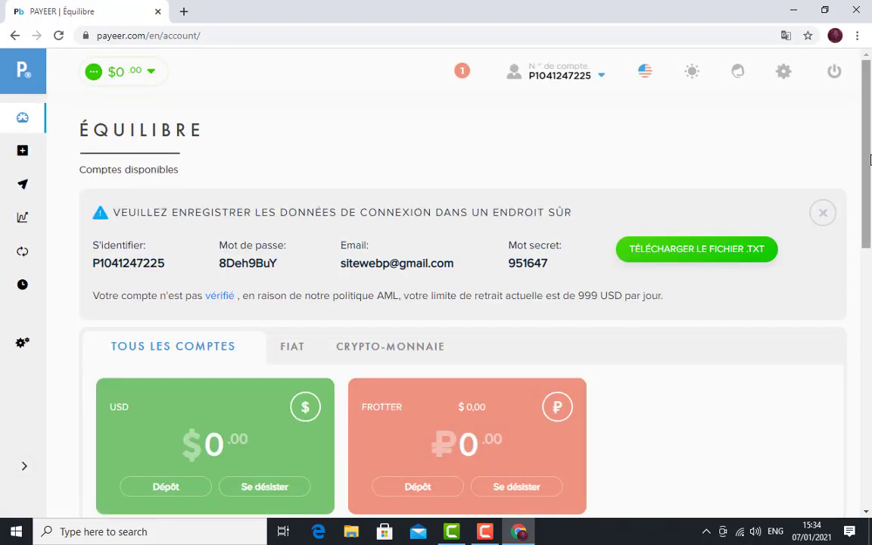
- Scroll through the zero-balance currency cards, then show the account number's details summary
scroll(871, 159, "down", 5)
scroll(870, 159, "up", 5)
scroll(868, 164, "down", 5)
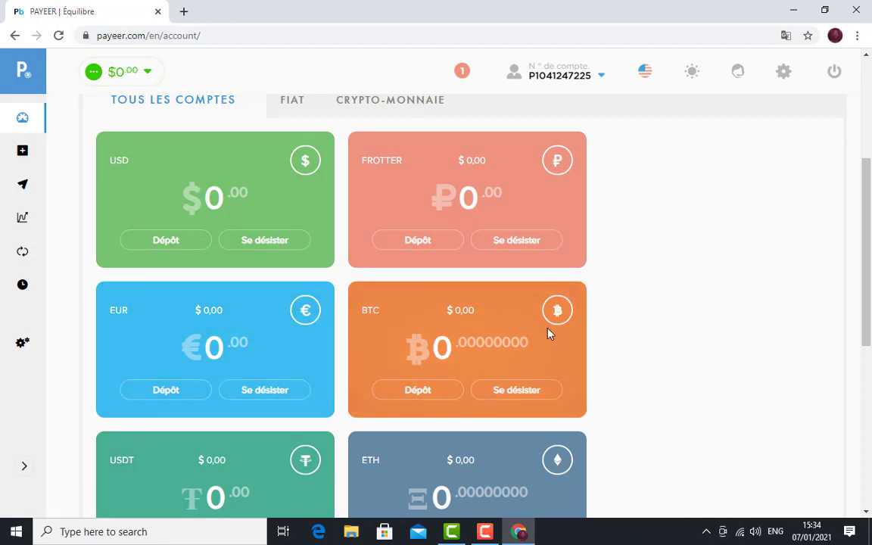
scroll(361, 486, "down", 5)
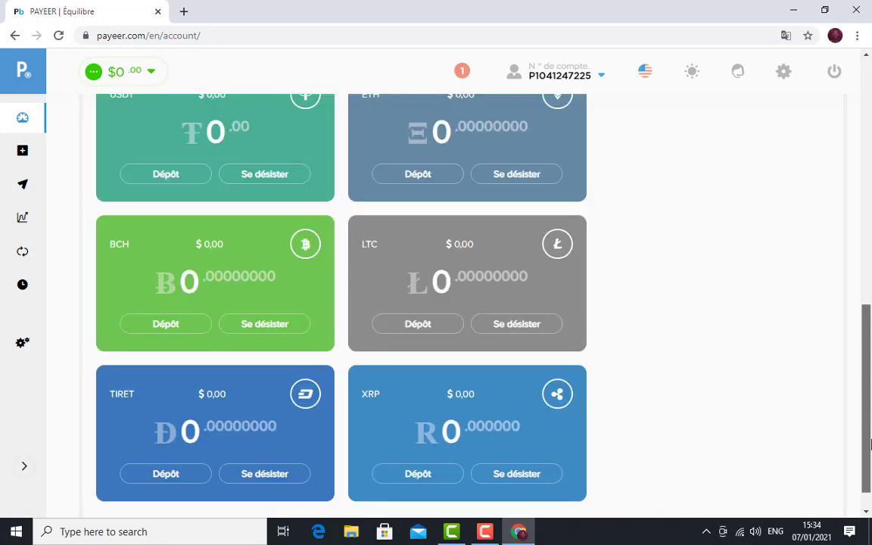
scroll(360, 485, "up", 7)
scroll(871, 235, "up", 2)
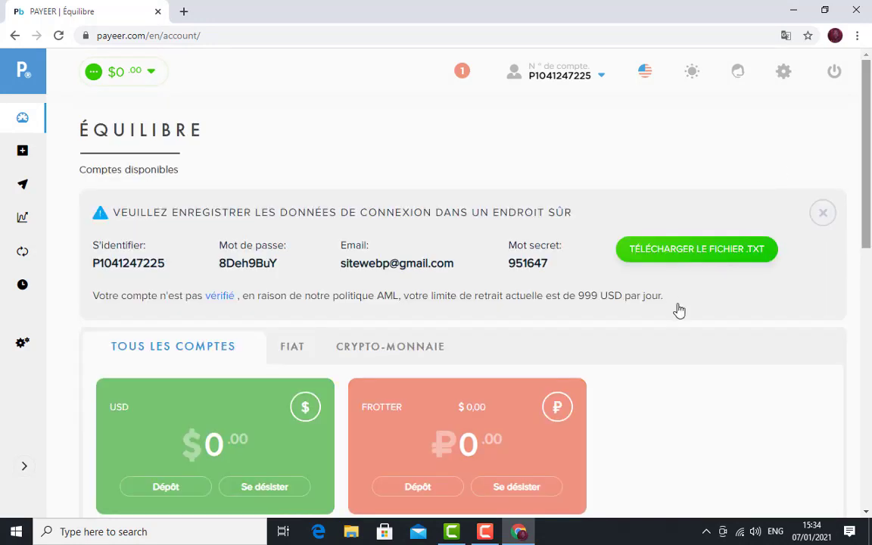
left_click(592, 82)
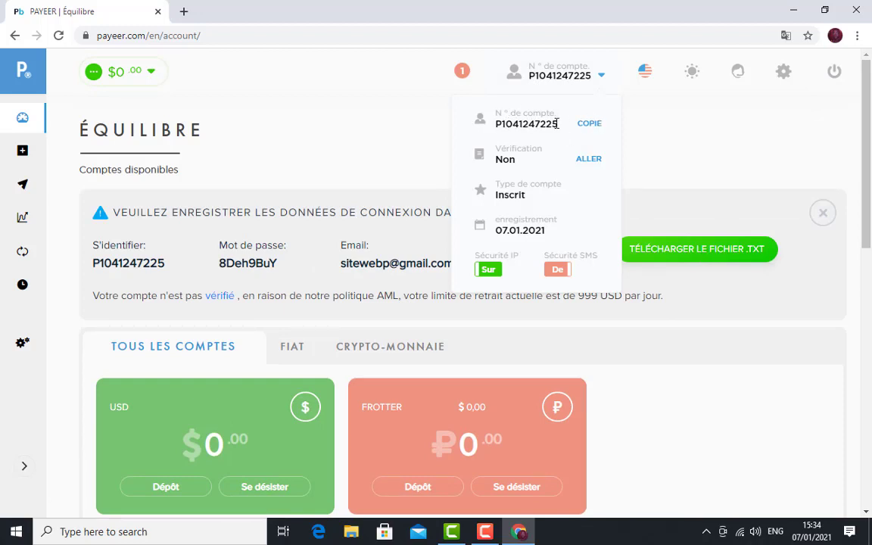
- Close the account details dropdown
left_click(647, 149)
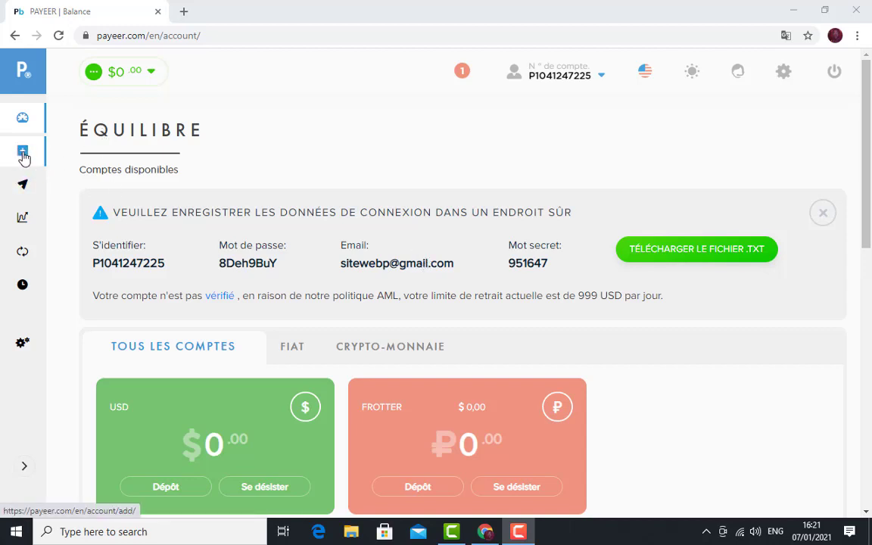
- On the Ajouter page, select the USD account and list its payment systems
left_click(25, 158)
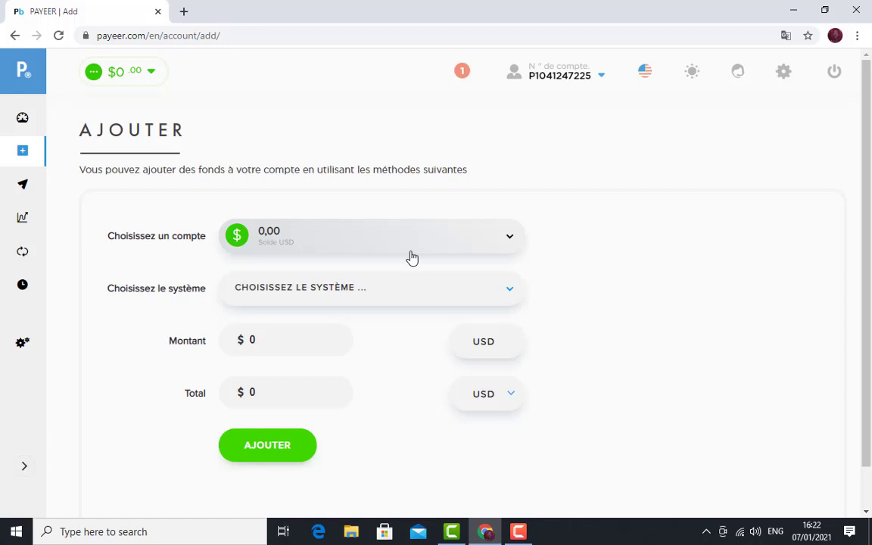
left_click(401, 245)
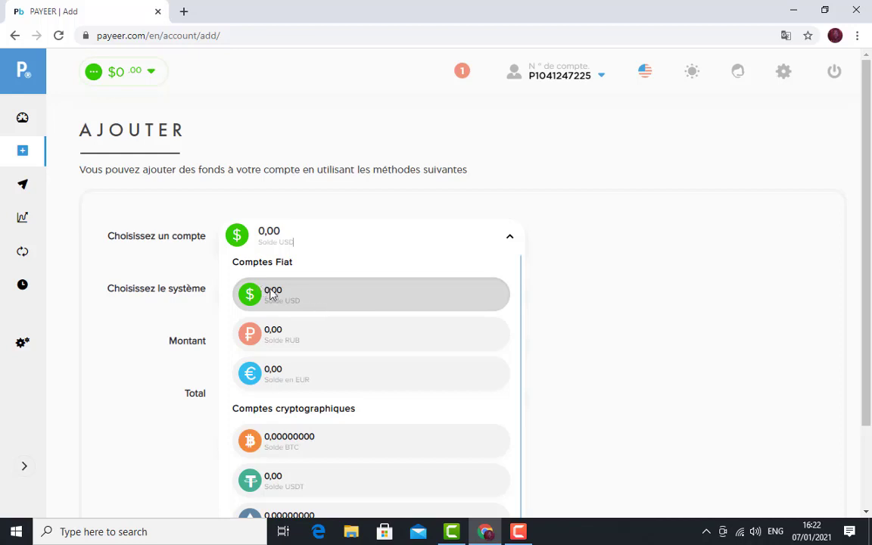
left_click(317, 297)
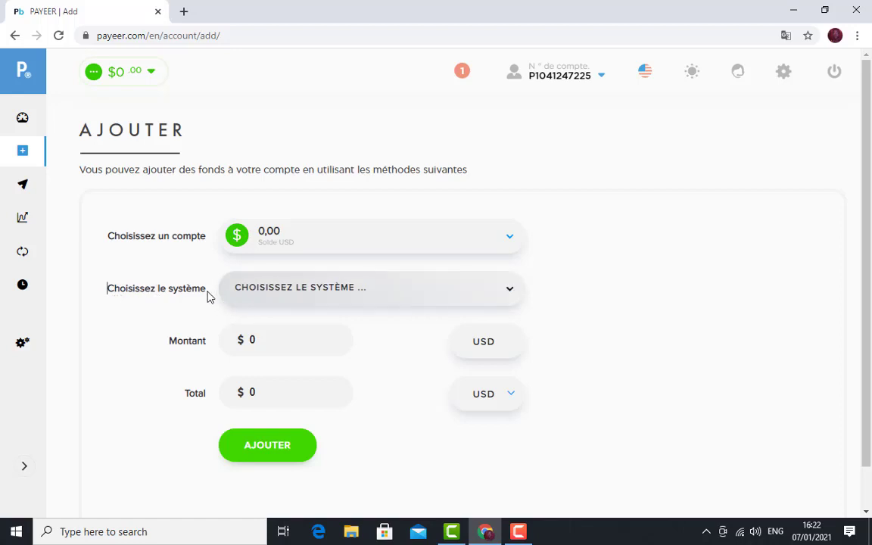
left_click(368, 297)
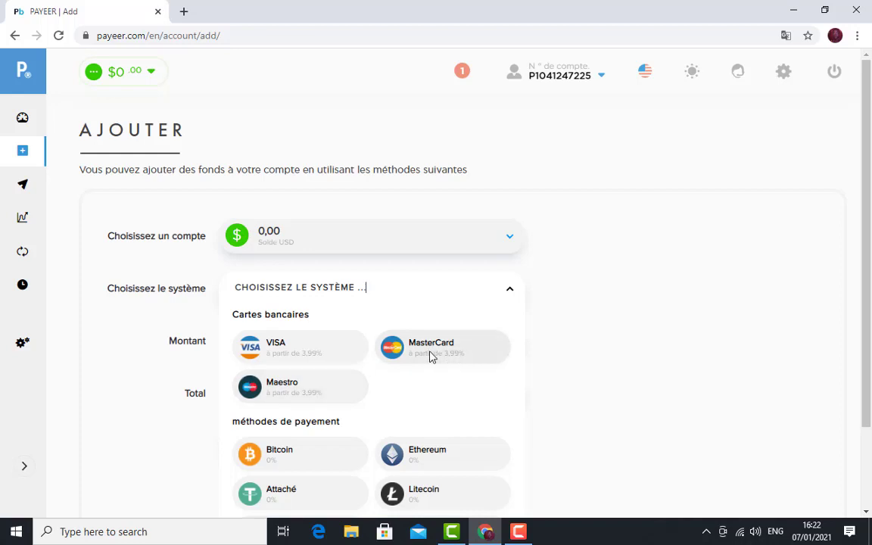
- Choose VISA and enter a 100 USD amount, giving a 105.26 USD total
left_click(273, 349)
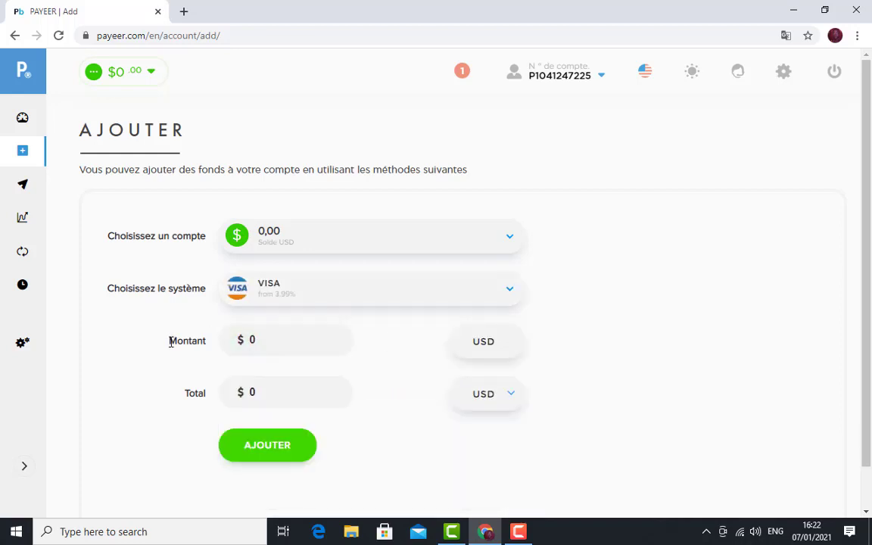
left_click(270, 342)
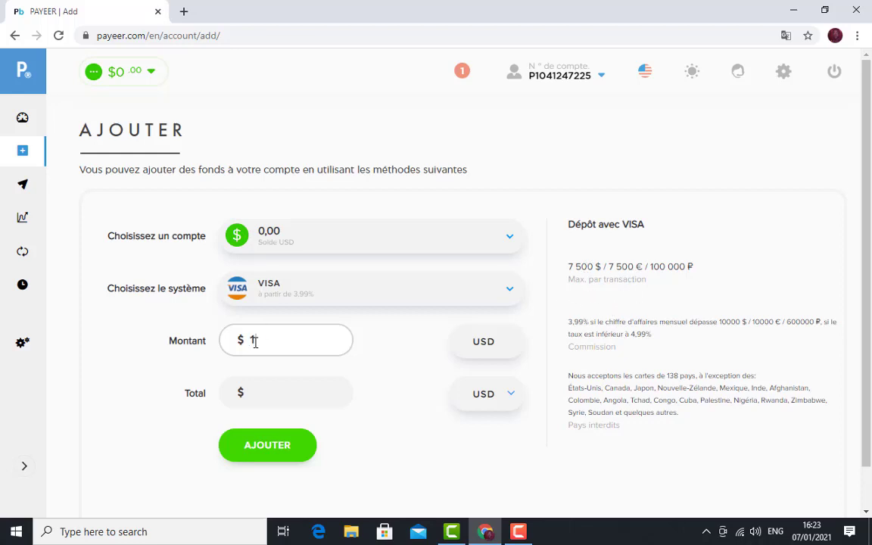
type("00")
left_click(333, 419)
left_click(244, 338)
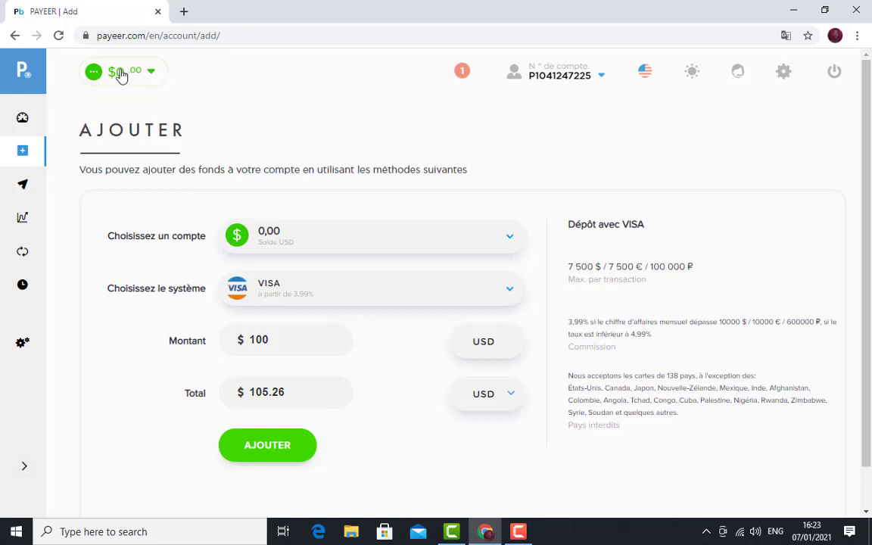
- Switch the deposit account to BTC and copy its Bitcoin deposit address
left_click(475, 248)
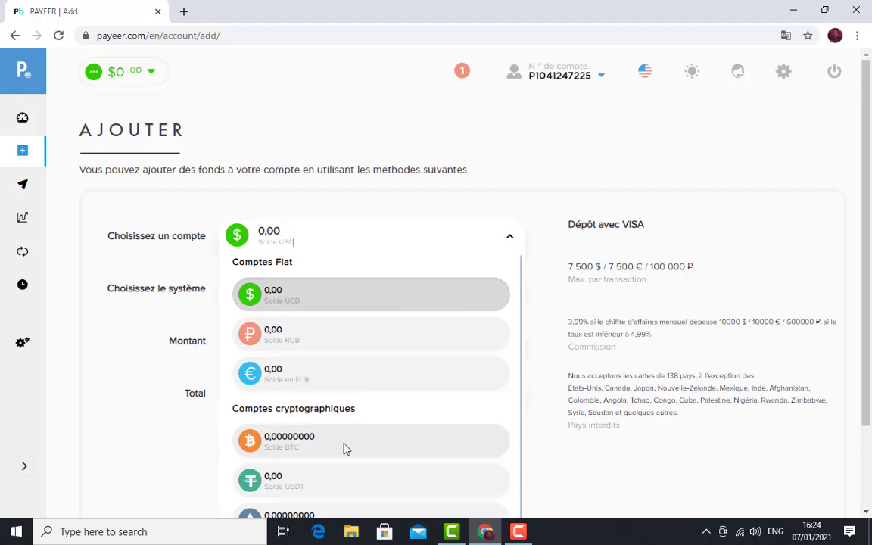
left_click(319, 446)
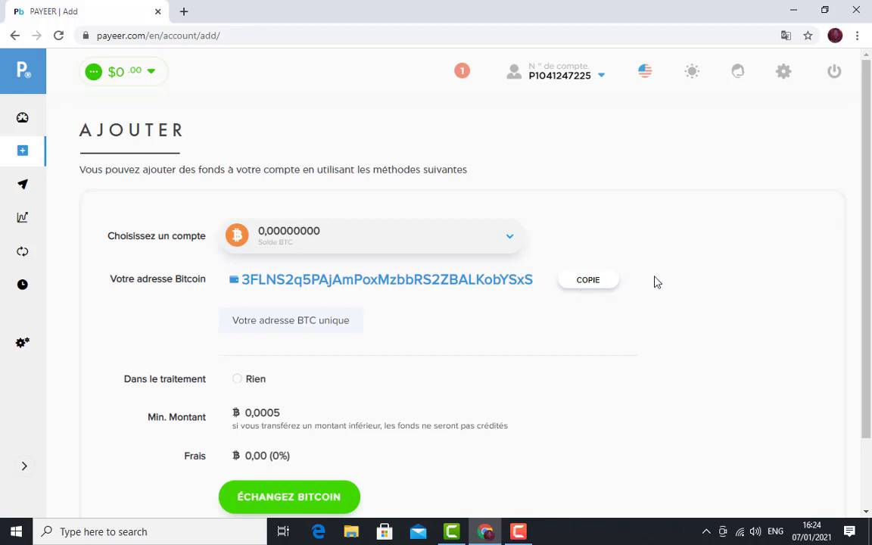
scroll(88, 261, "down", 1)
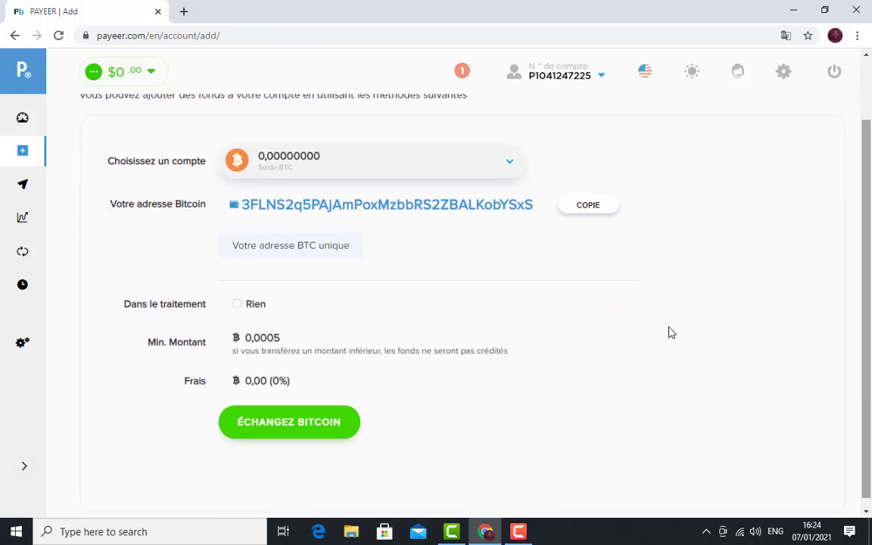
left_click(589, 216)
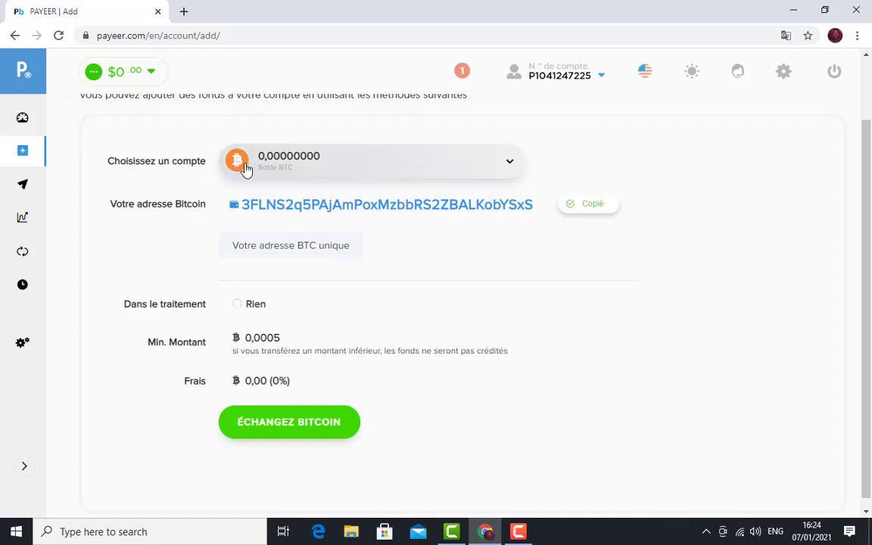
- Select USDT as the account to deposit into
left_click(497, 174)
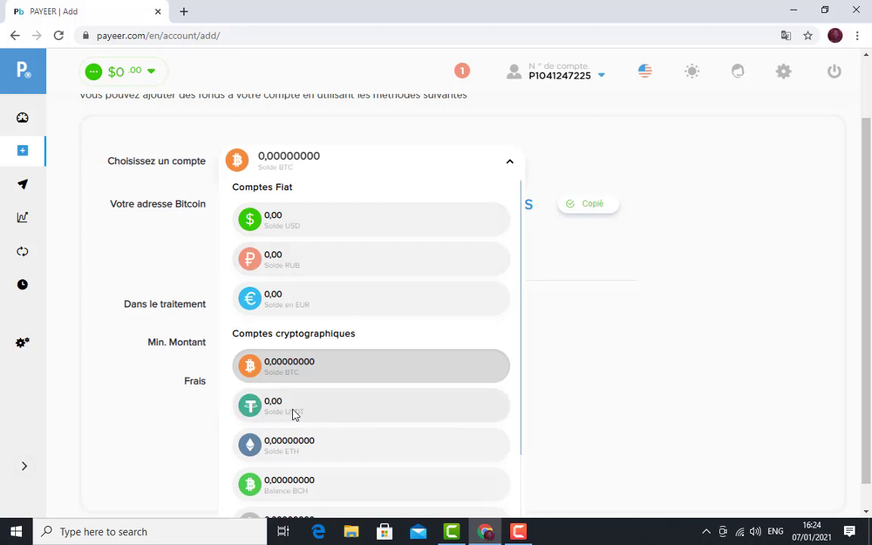
left_click(327, 413)
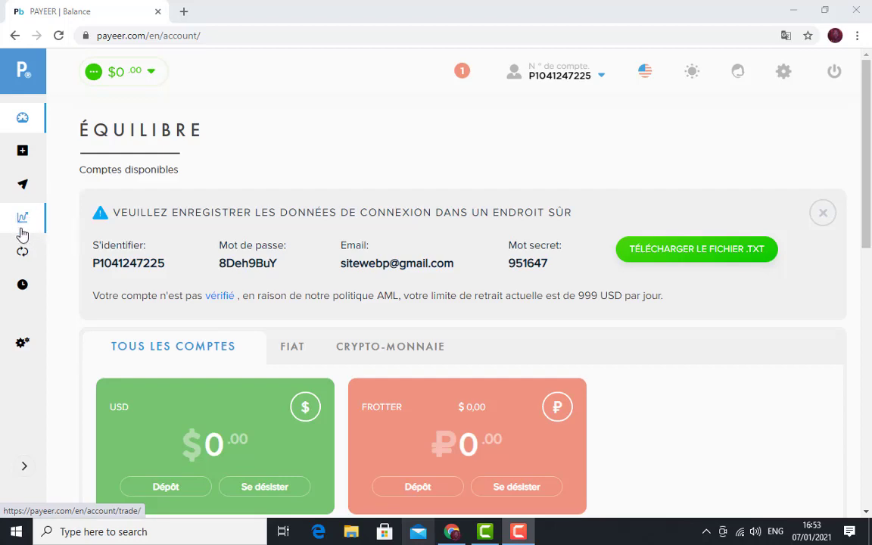
- Open the BTC/USD Trade page using the chart icon in the left sidebar
left_click(22, 220)
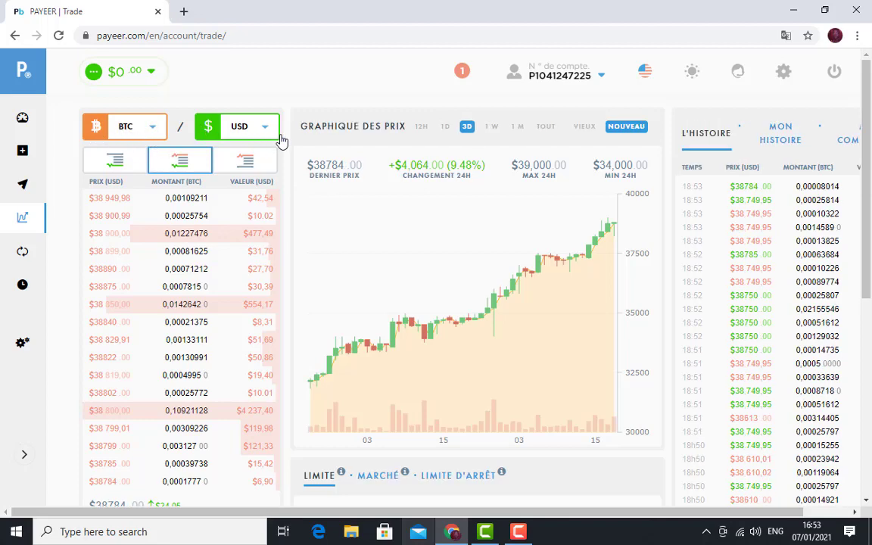
- Switch the BTC/USD order book to its buy-orders-only view
mouse_move(184, 213)
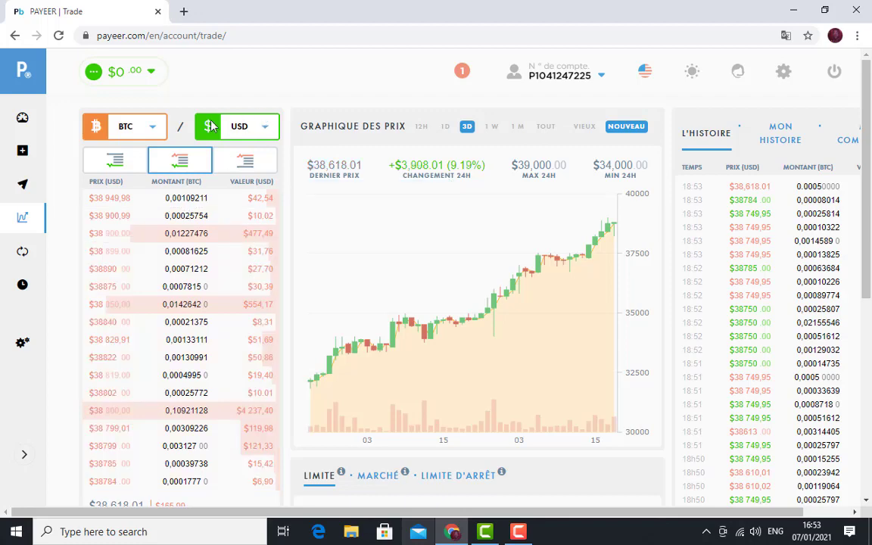
left_click(115, 161)
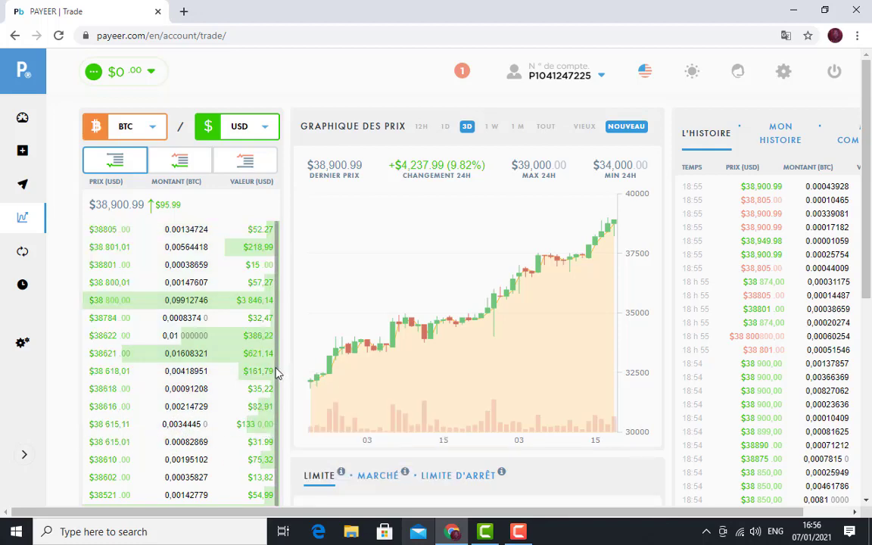
- Scroll down to the Acheter/Vendre limit order forms below the price chart
scroll(170, 439, "down", 3)
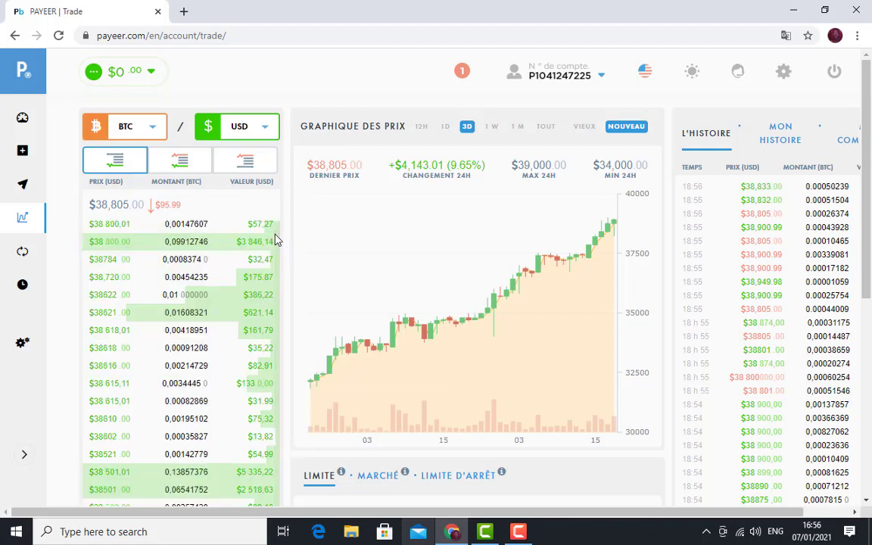
scroll(276, 239, "up", 3)
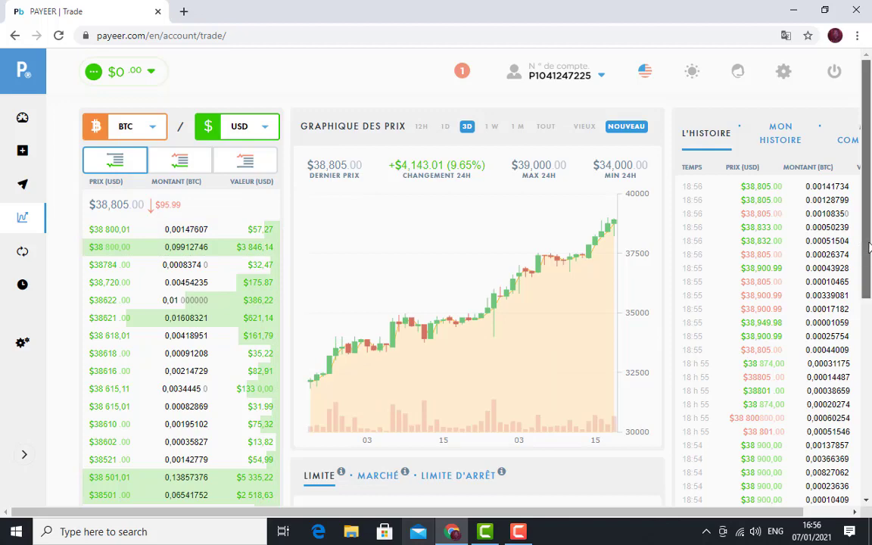
scroll(870, 399, "down", 3)
scroll(871, 398, "down", 1)
- Edit the Vendre 'Je donne' field, trimming the prefilled 0.00147607 BTC toward 0.0006
left_click(385, 243)
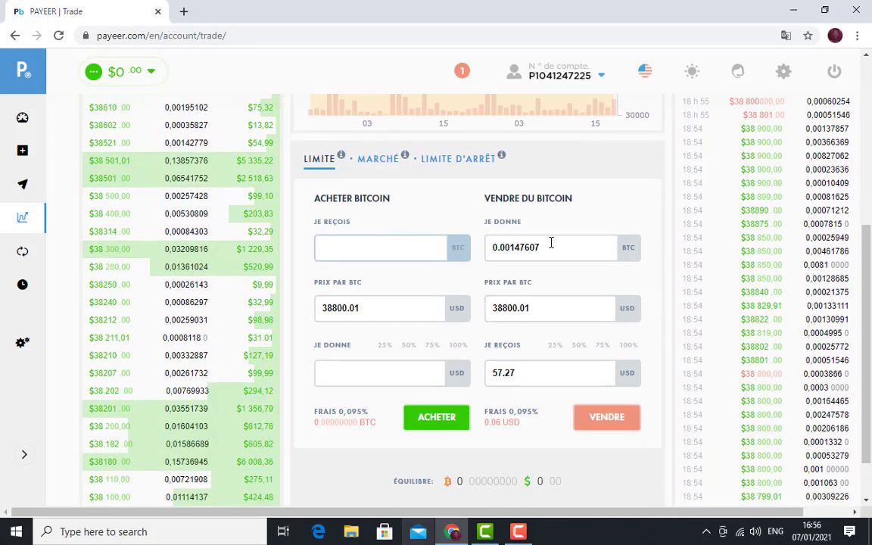
left_click(559, 250)
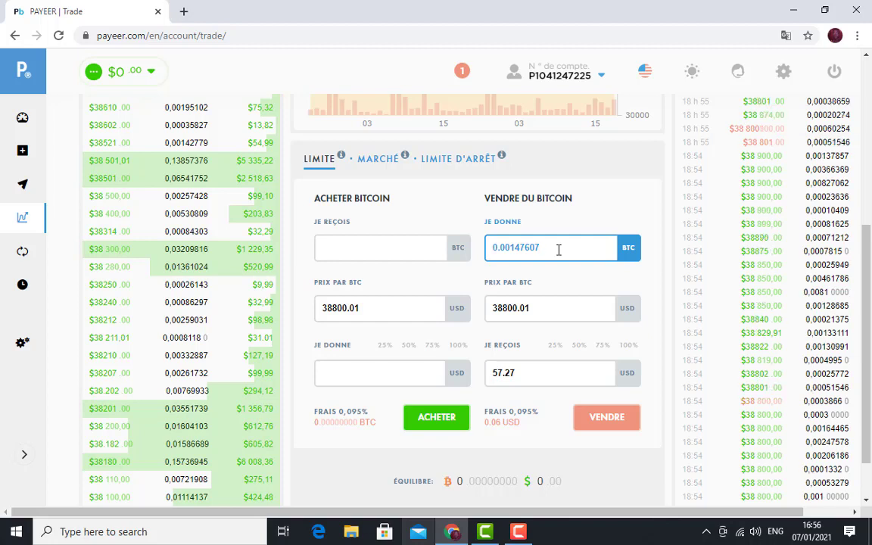
key("BackSpace")
key("BackSpace")
key("BackSpace")
key("BackSpace")
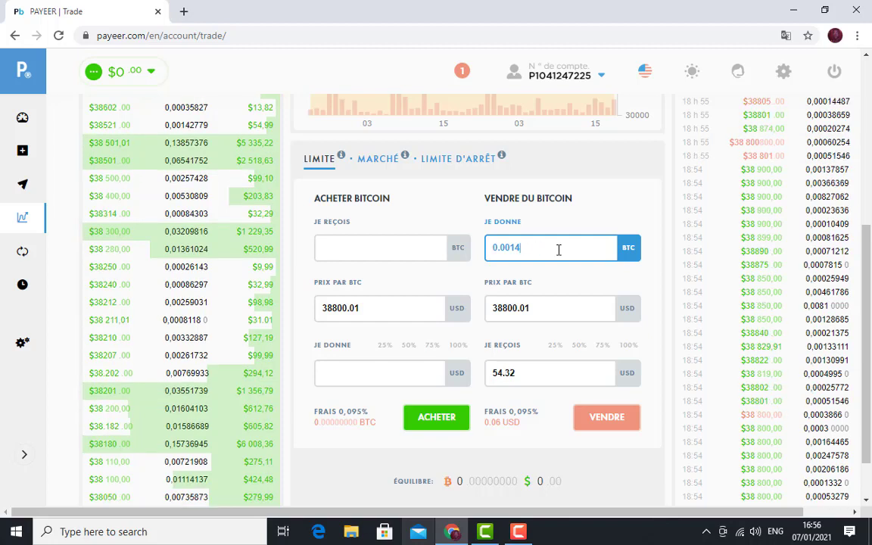
key("BackSpace")
key("BackSpace")
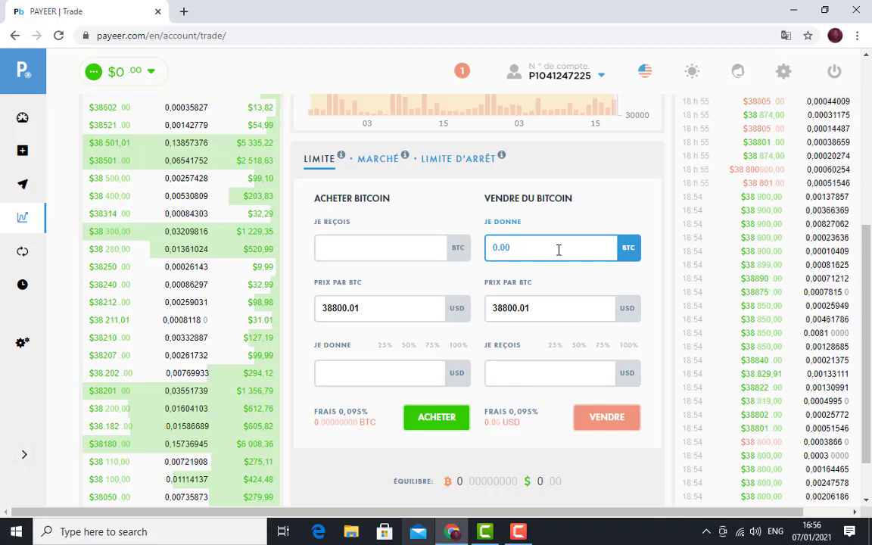
type("6")
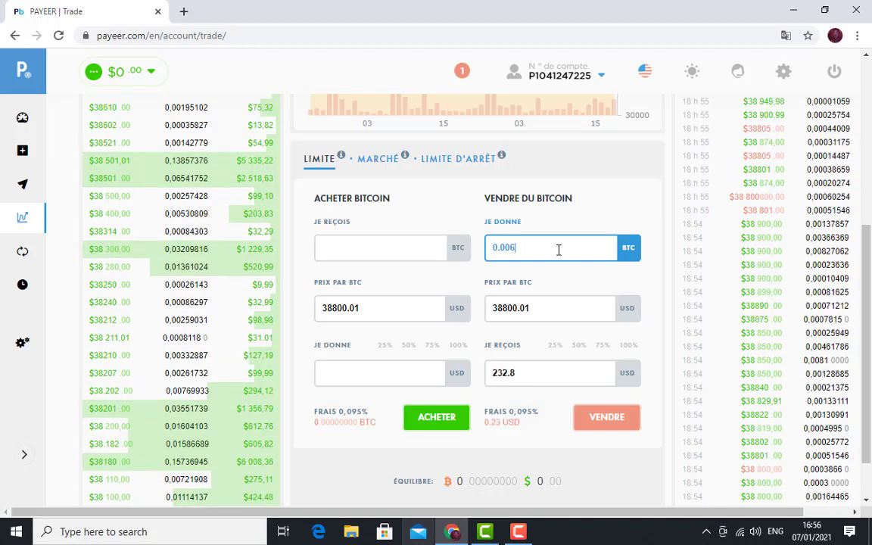
key("BackSpace")
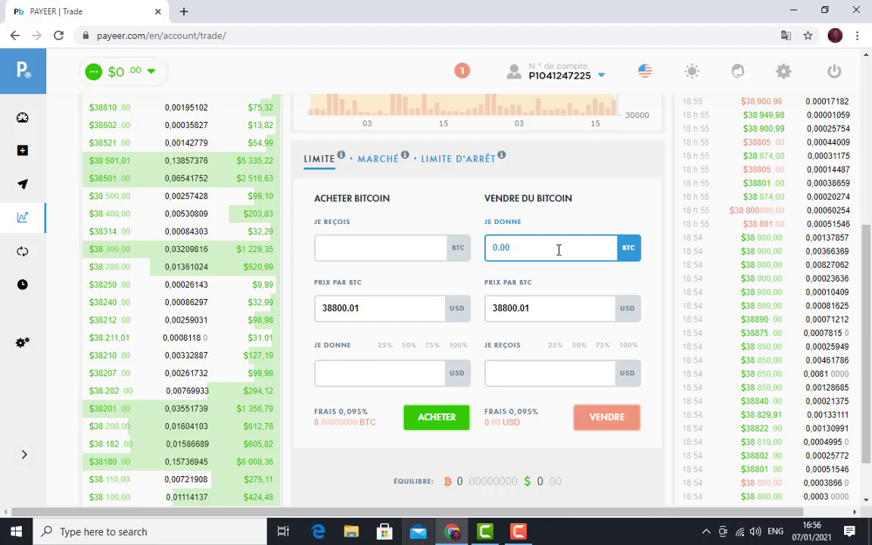
type("0.0006")
- Fill the sell form from the $38212 order row and enter 0.0006 BTC
left_click(522, 372)
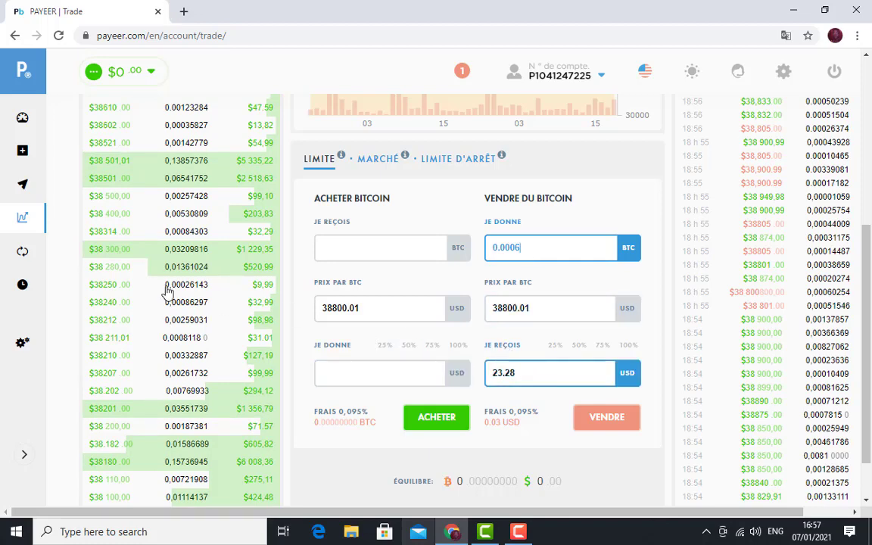
left_click(173, 327)
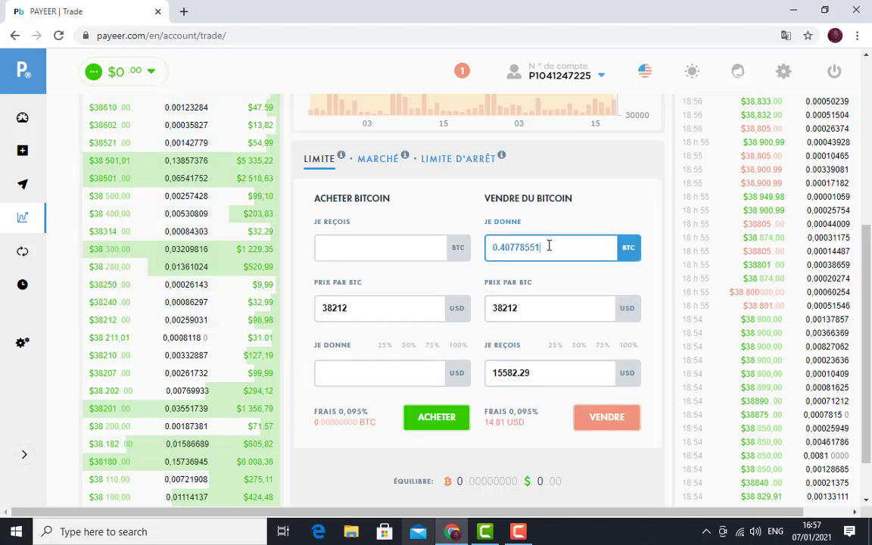
key("BackSpace")
key("BackSpace")
key("BackSpace")
key("BackSpace")
key("BackSpace")
key("BackSpace")
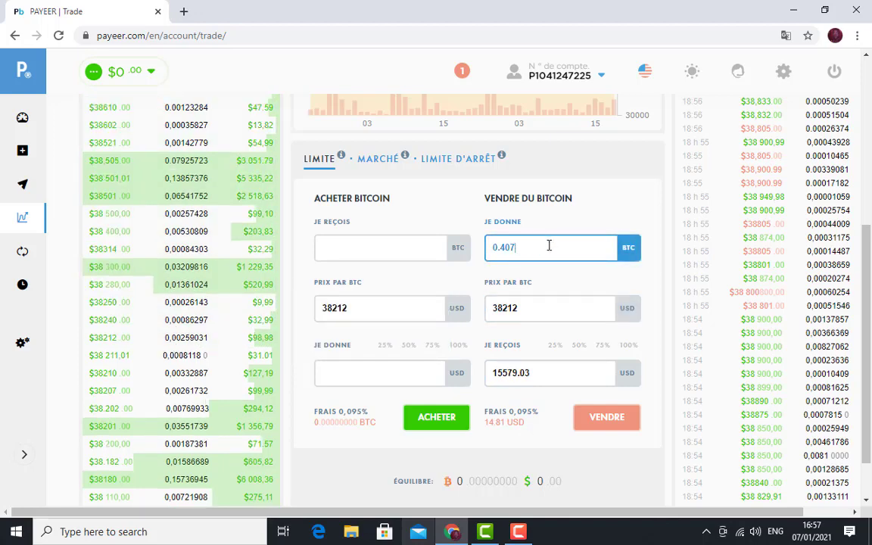
key("BackSpace")
key("BackSpace")
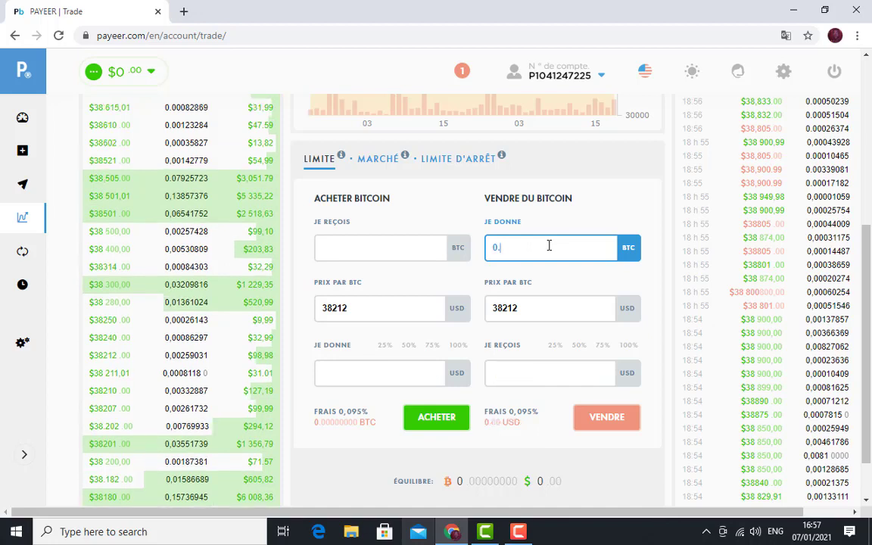
type("0006")
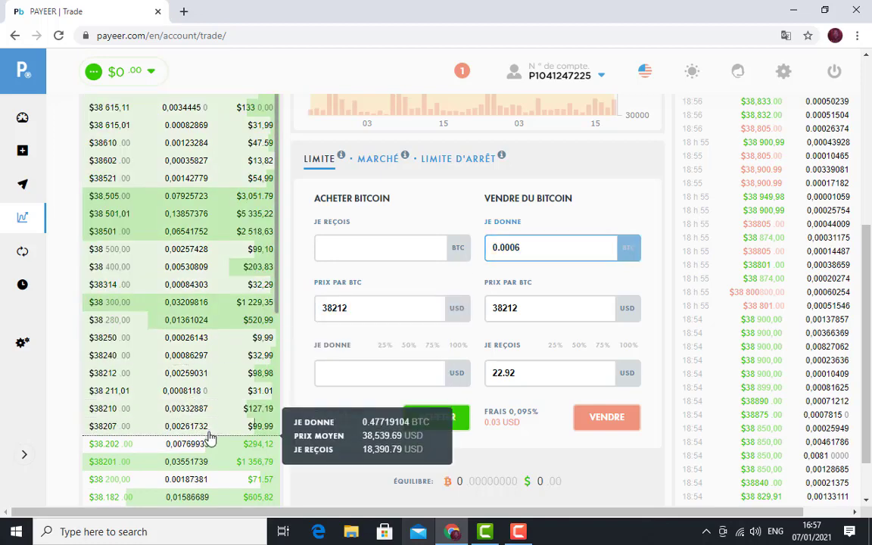
- Refill the sell form from the 38207 row with 0.0006 BTC, returning 22.92 USD
left_click(211, 439)
left_click(558, 247)
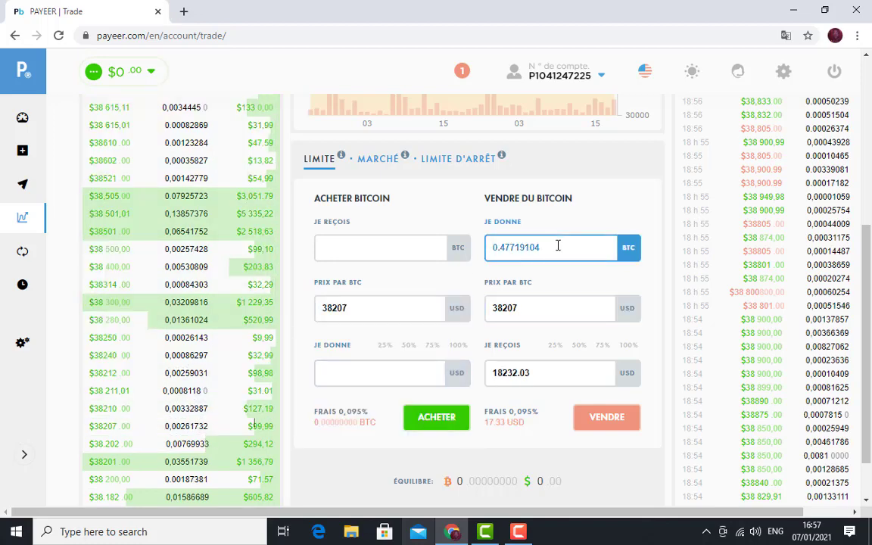
key("BackSpace")
key("BackSpace")
key("BackSpace")
key("BackSpace")
key("BackSpace")
key("BackSpace")
key("BackSpace")
key("BackSpace")
type("00")
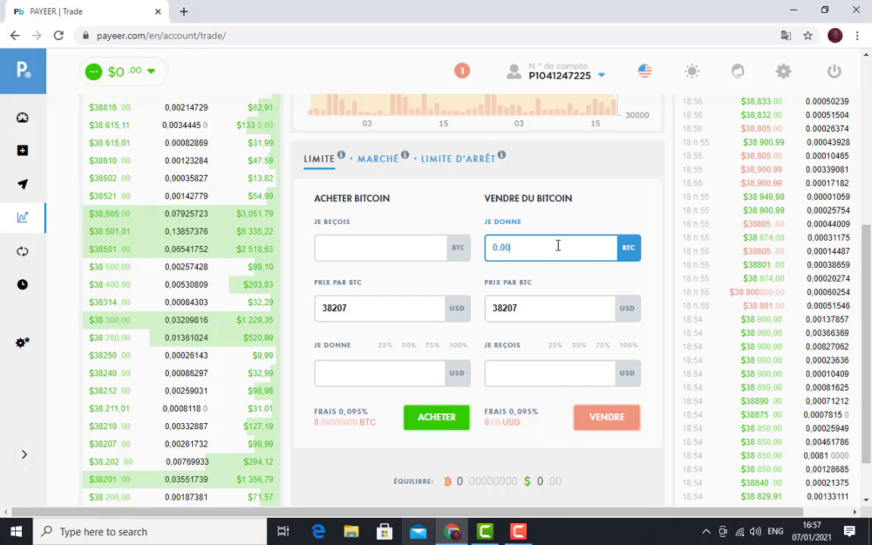
type("06")
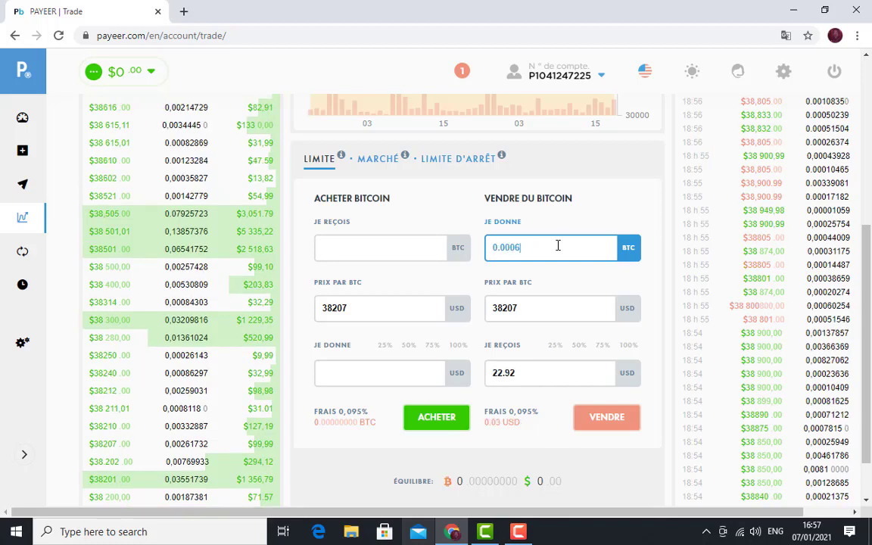
left_click(580, 384)
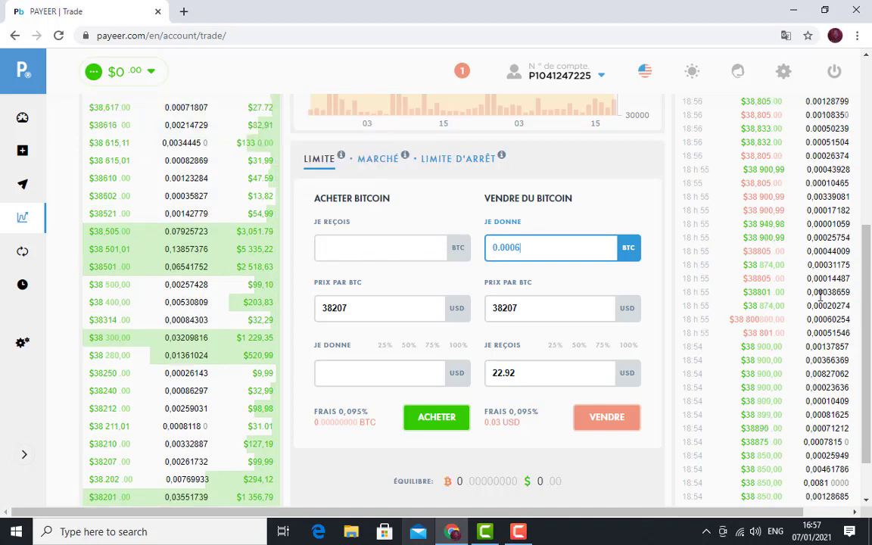
left_click_drag(870, 345, 869, 175)
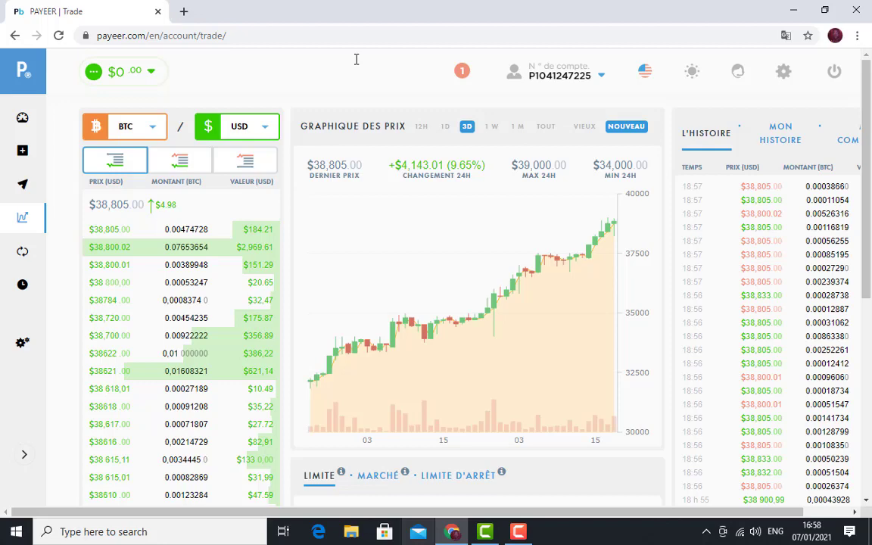
- Pick the $38,805 order-book row and change the sell amount to 0.1 BTC (3880.5 USD)
left_click(155, 237)
scroll(541, 496, "down", 3)
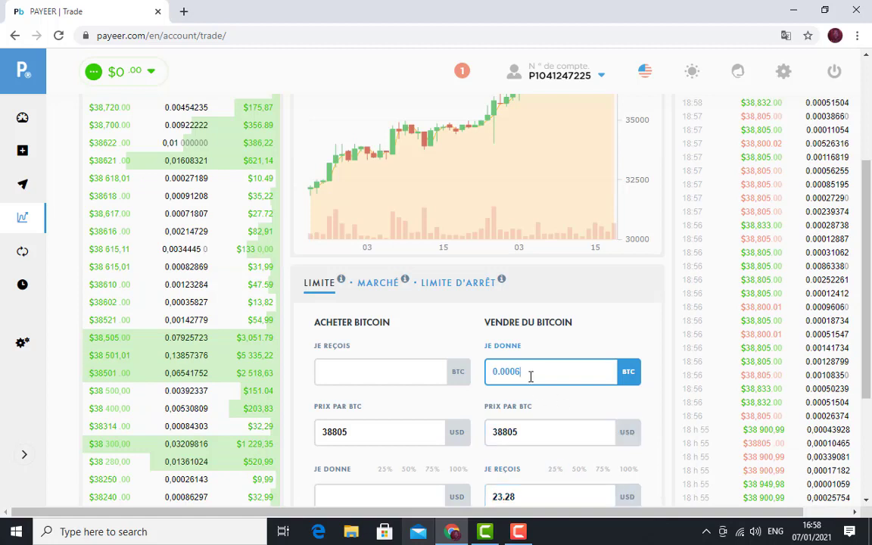
key("BackSpace")
key("BackSpace")
key("BackSpace")
key("BackSpace")
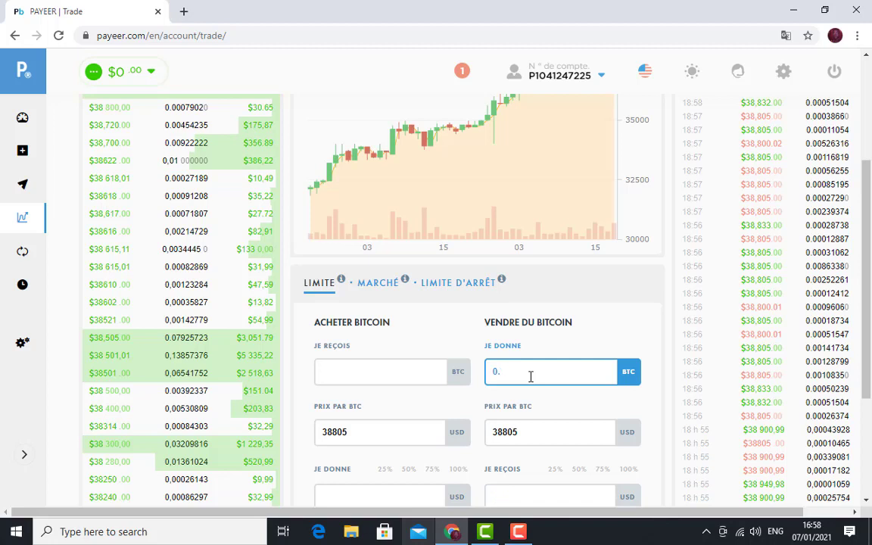
type("1")
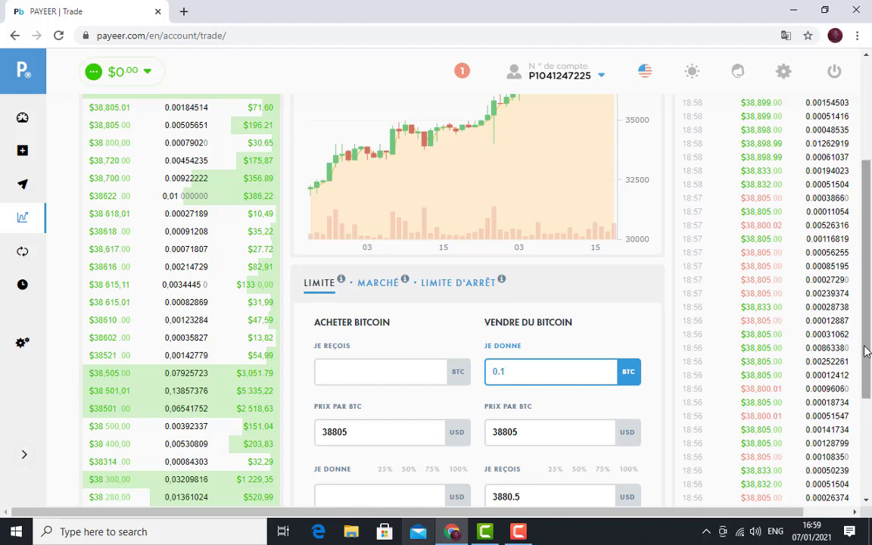
left_click_drag(869, 216, 869, 119)
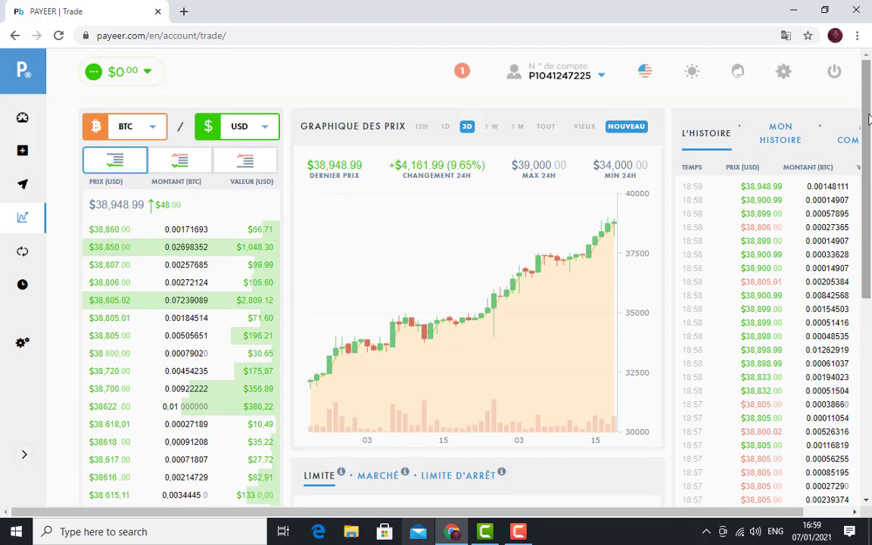
- Fill both forms from the $37,910 row and buy 0.0006 BTC for 22.75 USD
mouse_move(142, 371)
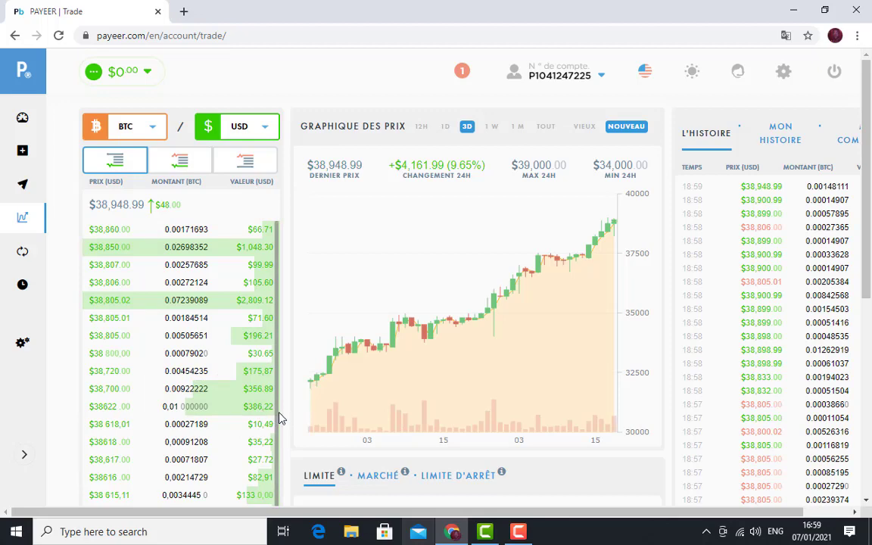
scroll(279, 419, "down", 1)
key("ctrl+a")
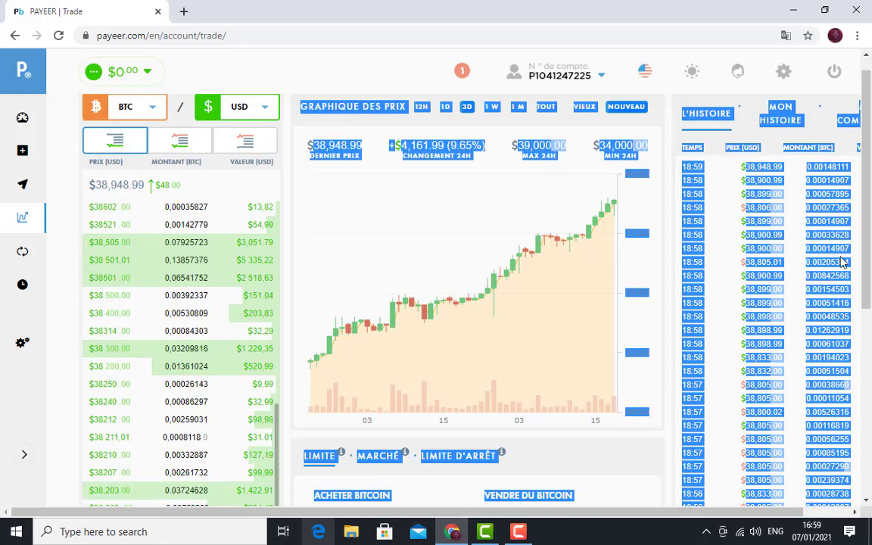
left_click(723, 362)
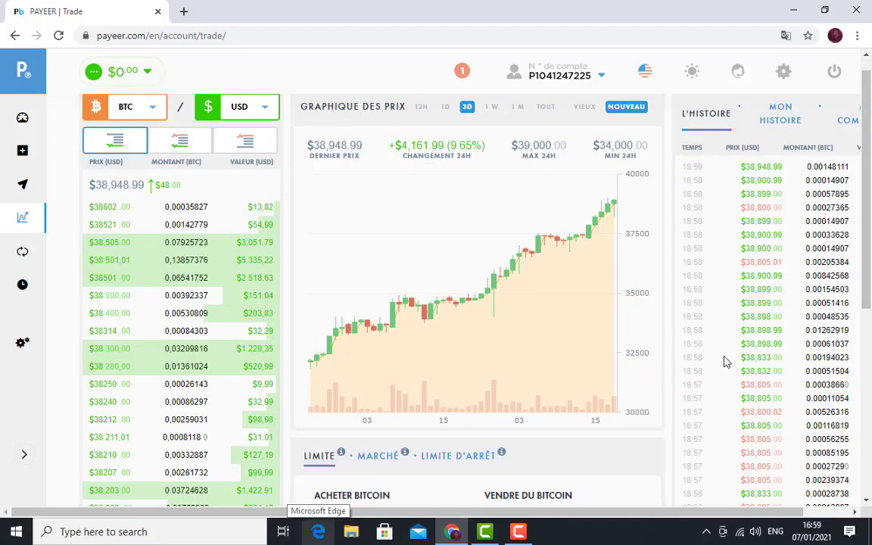
scroll(597, 491, "down", 5)
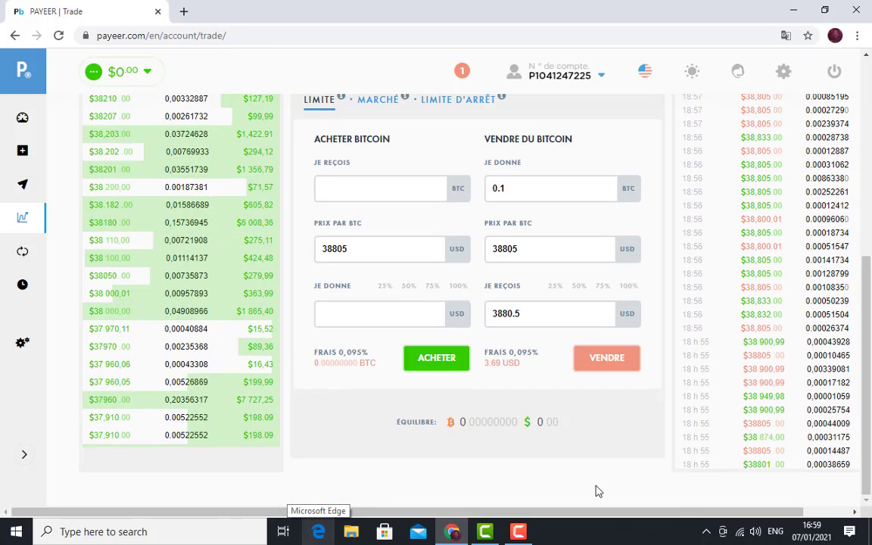
left_click(249, 438)
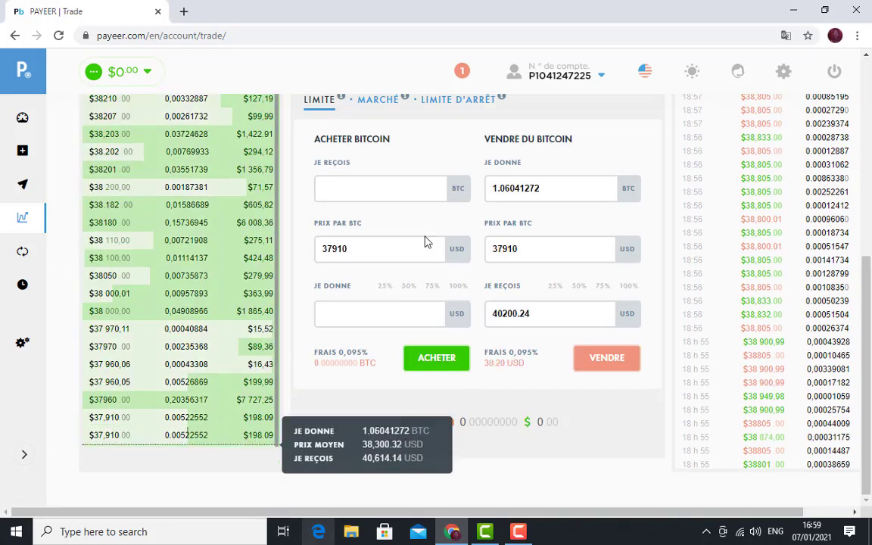
left_click(426, 241)
left_click(345, 191)
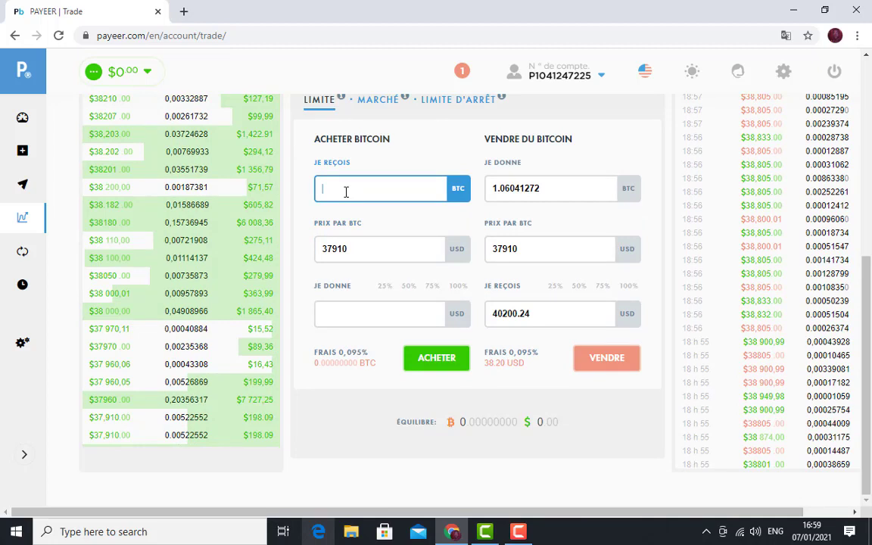
type("0.0006")
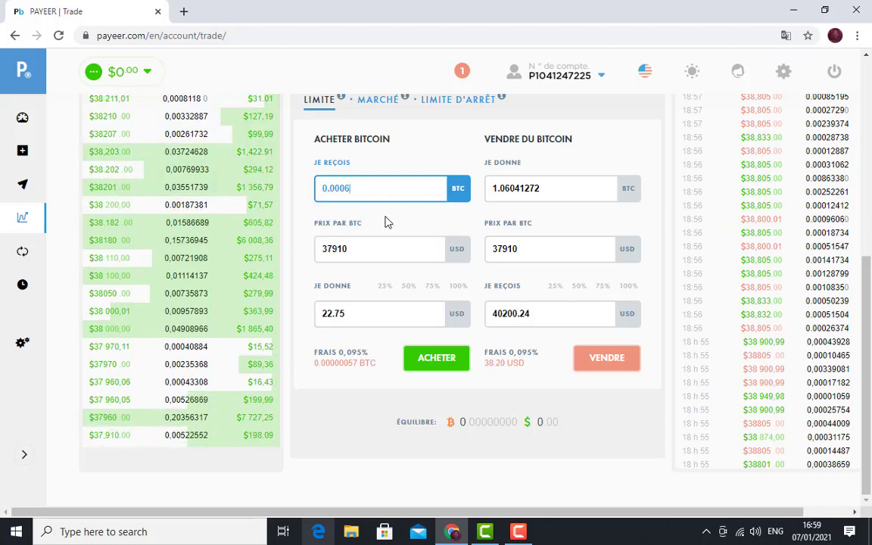
left_click(349, 321)
- Fill the forms from the 37970 order-book row and enter a 0.0006 BTC buy
left_click(239, 369)
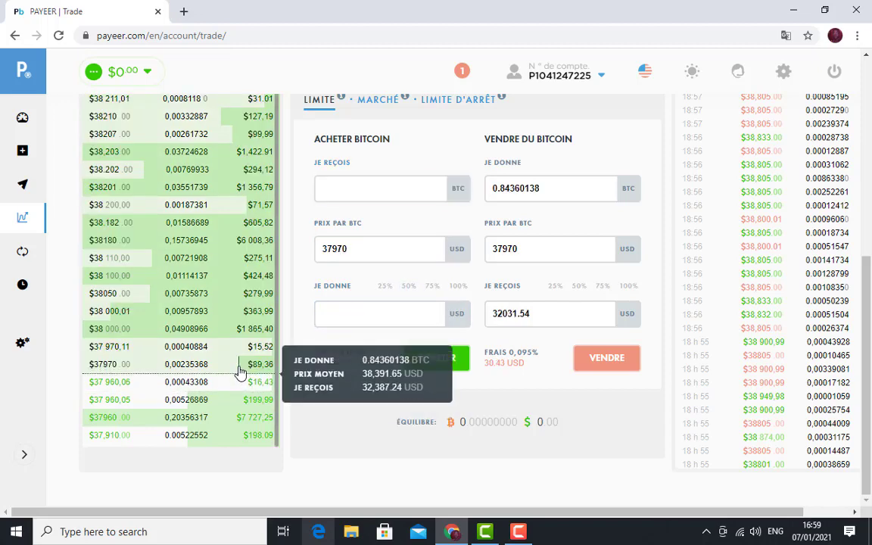
left_click(335, 190)
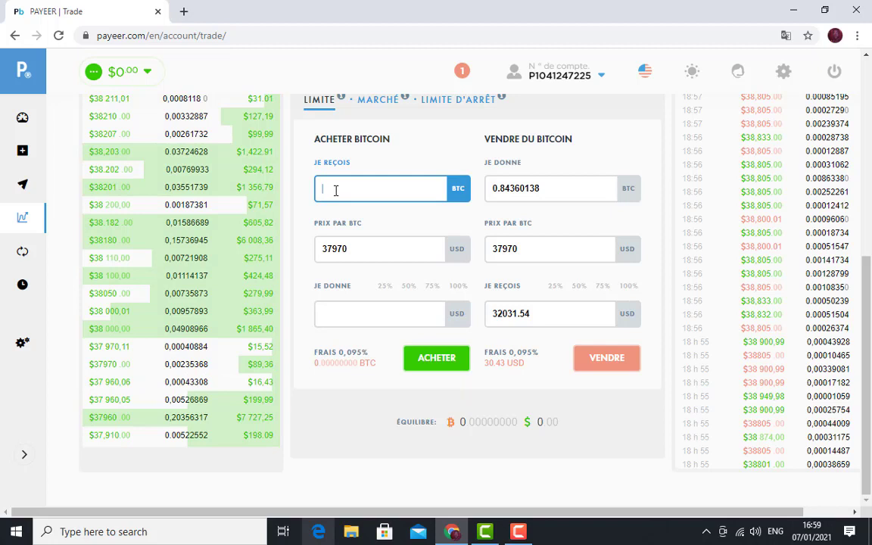
type("0.0006")
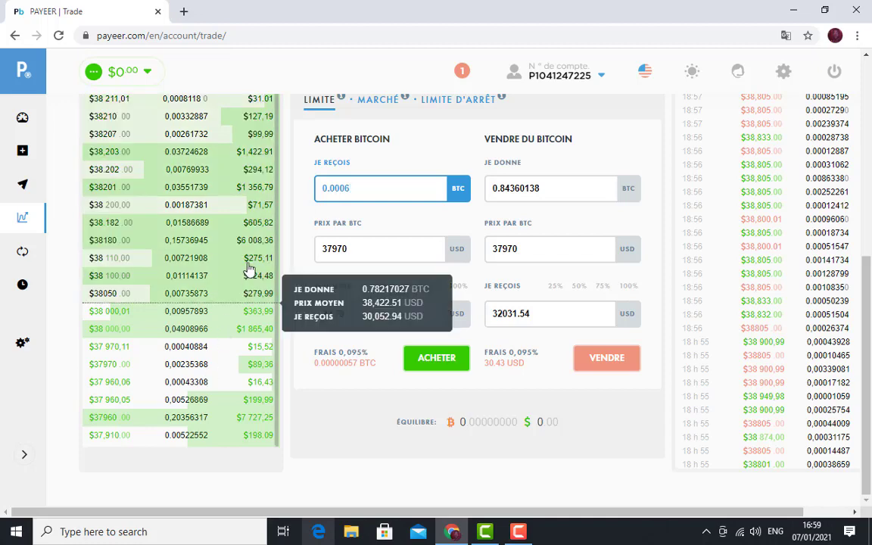
- Refill from the 38110 row with a 0.0006 BTC buy costing 22.87 USD
left_click(252, 258)
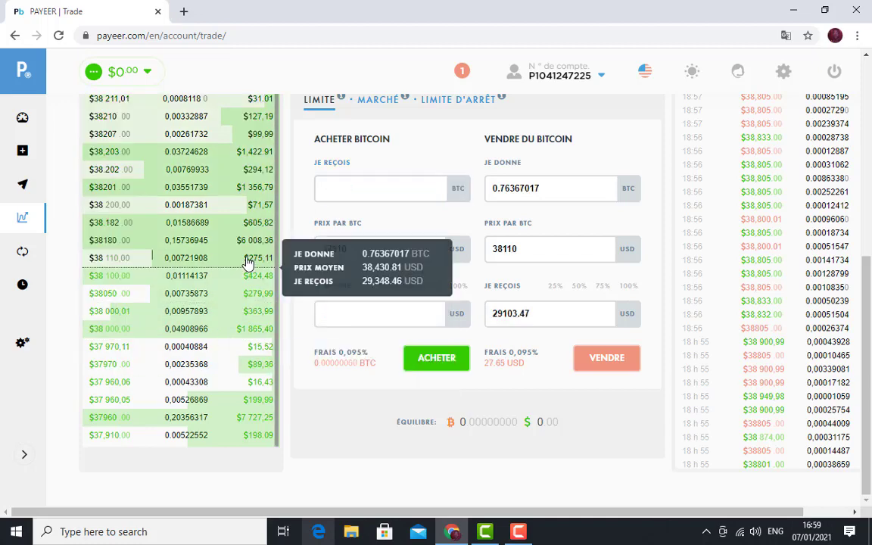
left_click(342, 193)
type("0")
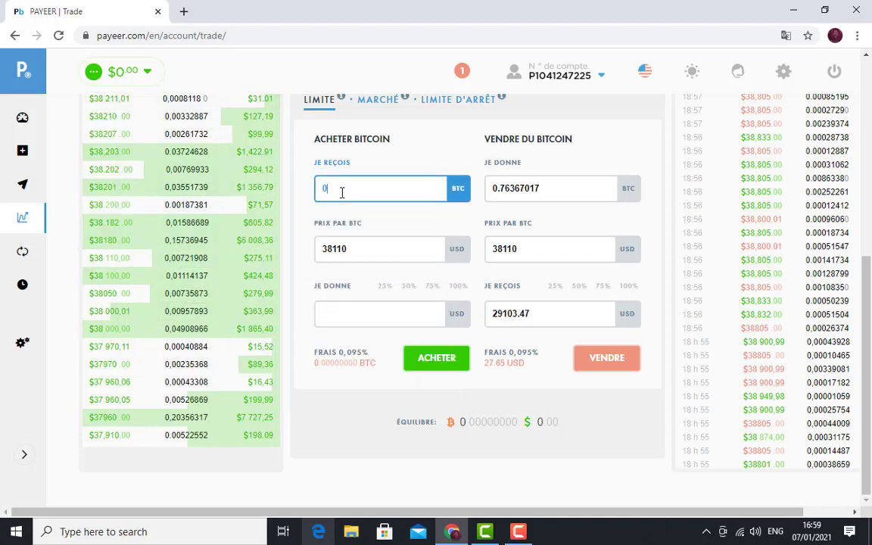
type(".00")
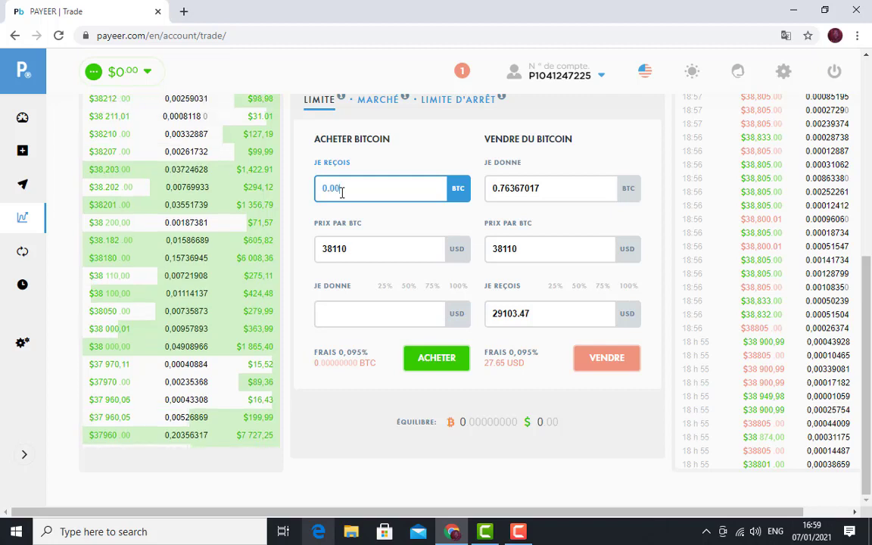
type("06")
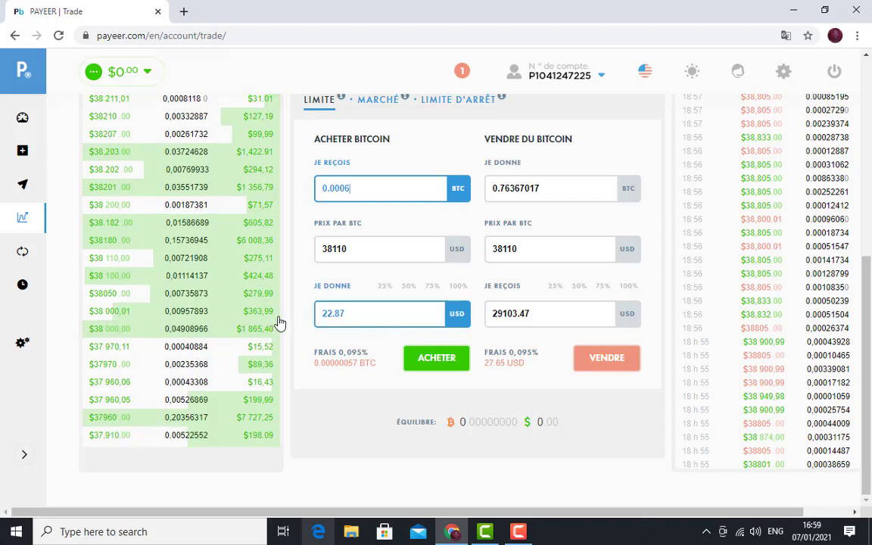
scroll(278, 250, "up", 3)
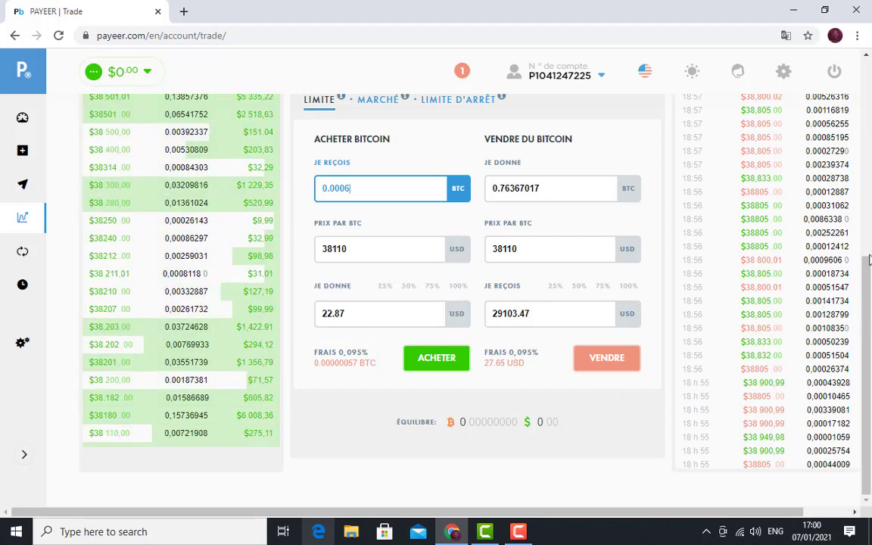
scroll(485, 265, "up", 5)
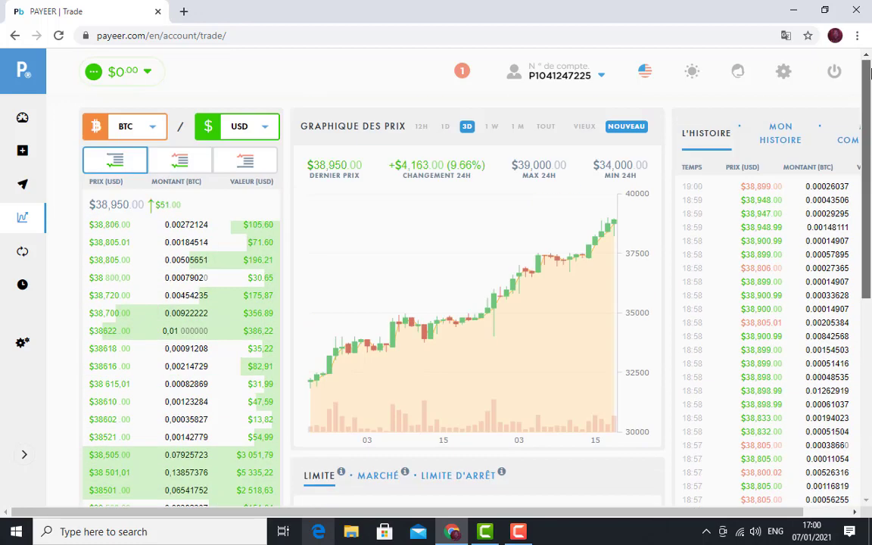
- Open My Balance from the $0.00 pill, then the Bitcoin account balance
left_click(145, 80)
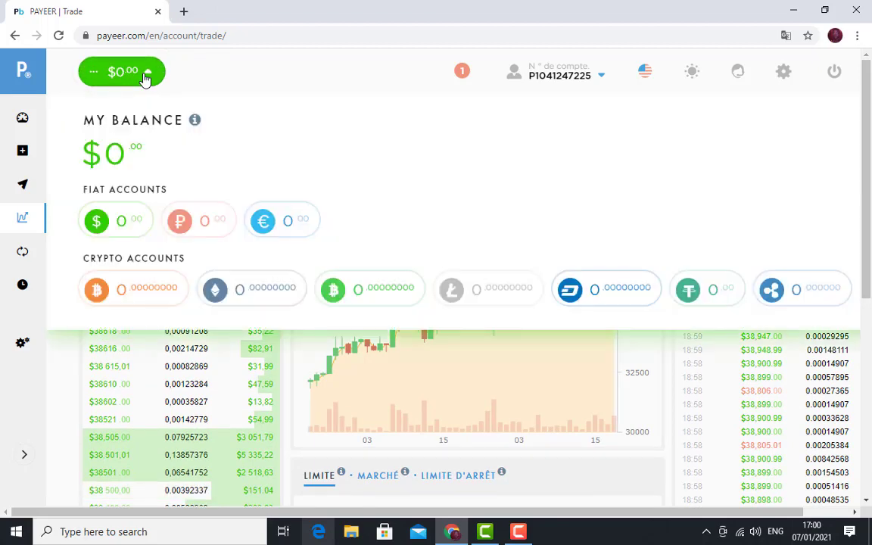
left_click(150, 292)
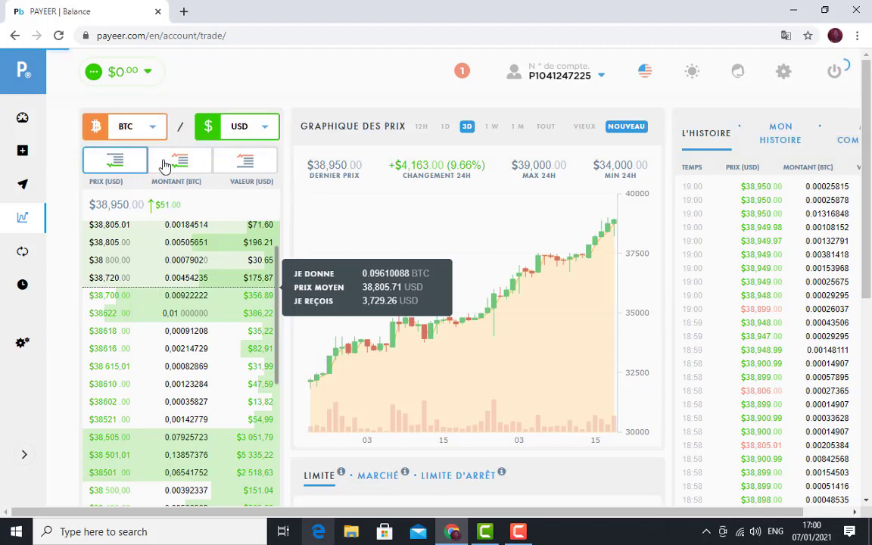